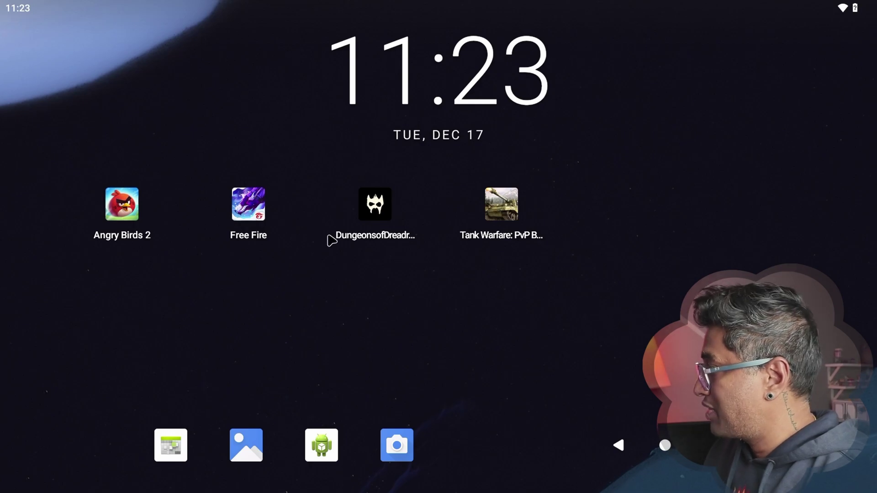
Open the tablet's Settings on the About tablet page and review the device name, model and Android version
drag(661, 430, 683, 236)
click(681, 234)
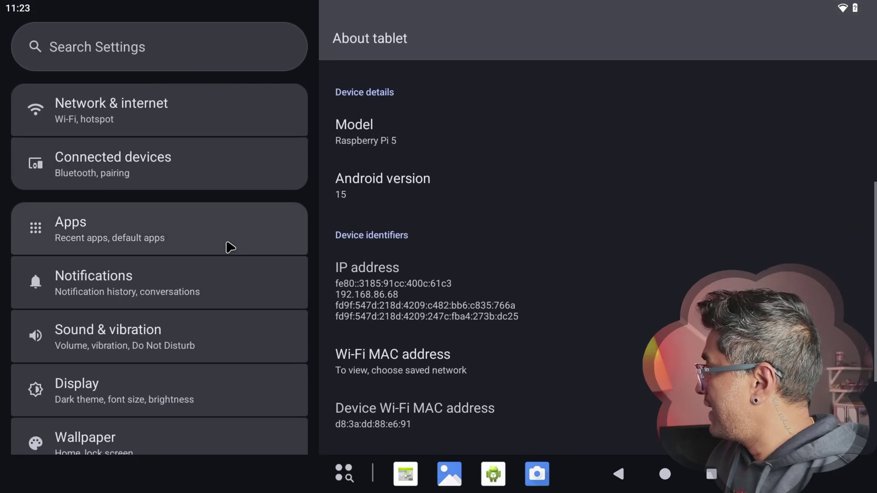
scroll(575, 268, up, 5)
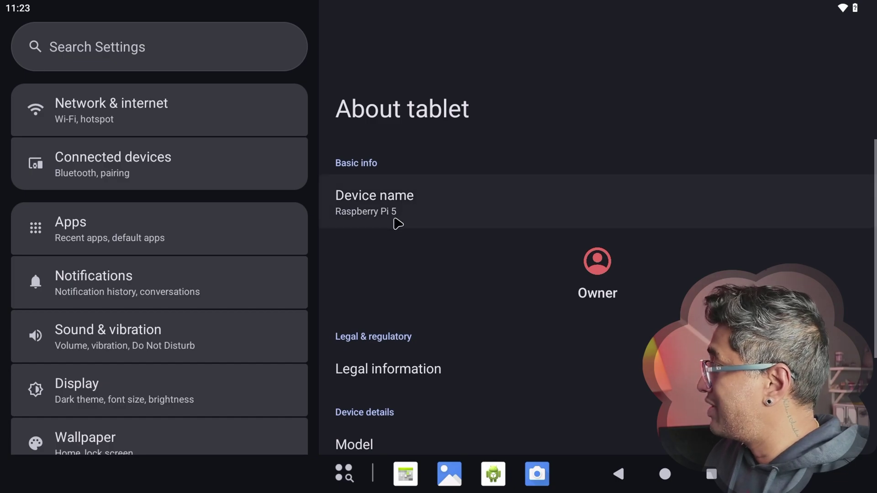
scroll(436, 256, down, 3)
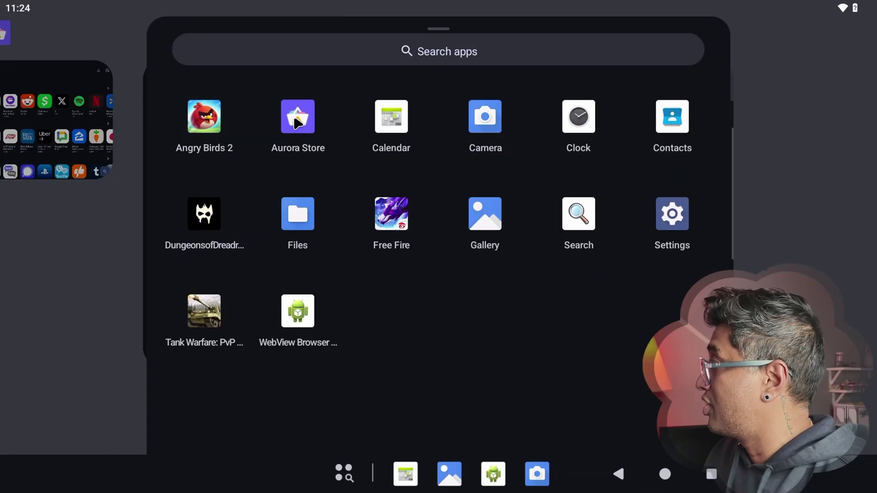
Open the Aurora Store, view its Games section, and check and close the account details
click(298, 119)
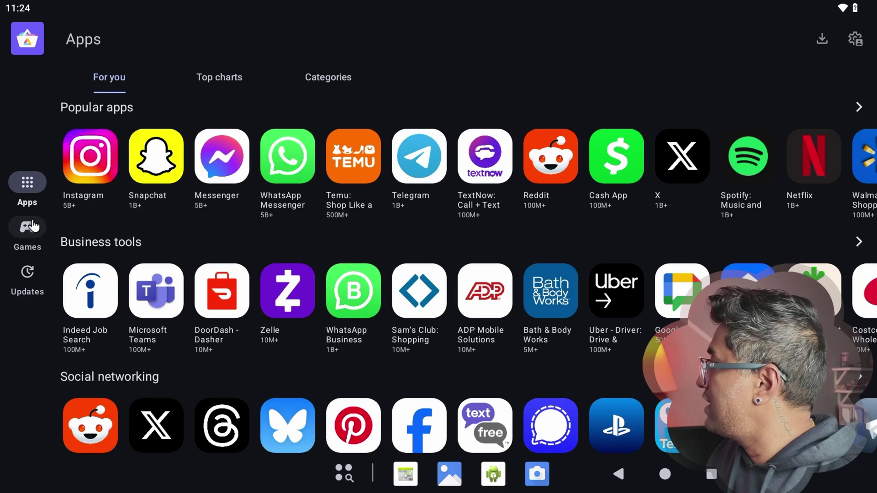
click(33, 246)
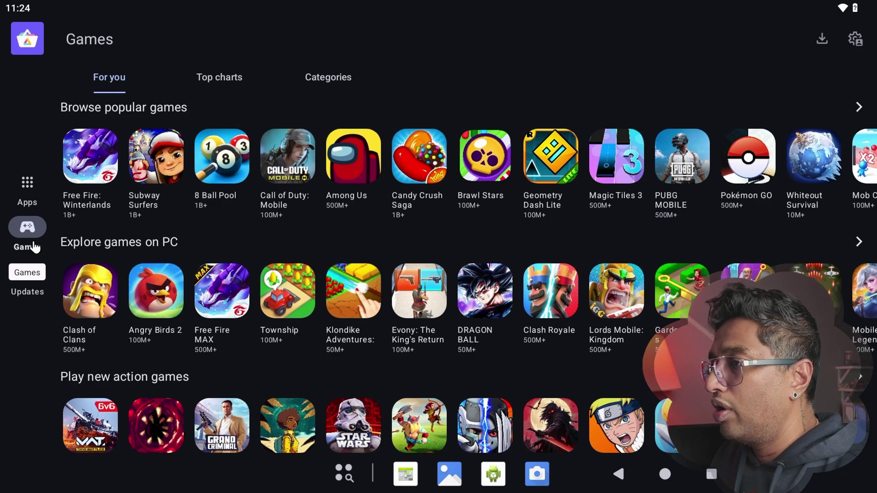
click(854, 41)
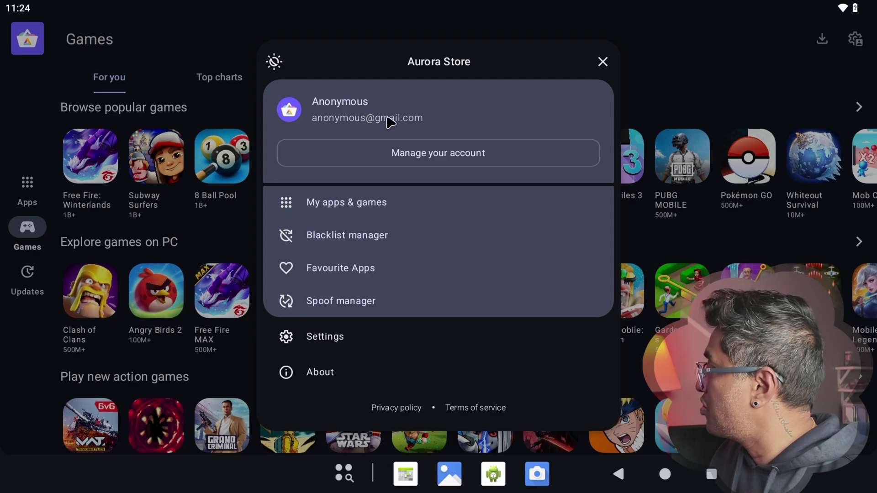
click(604, 63)
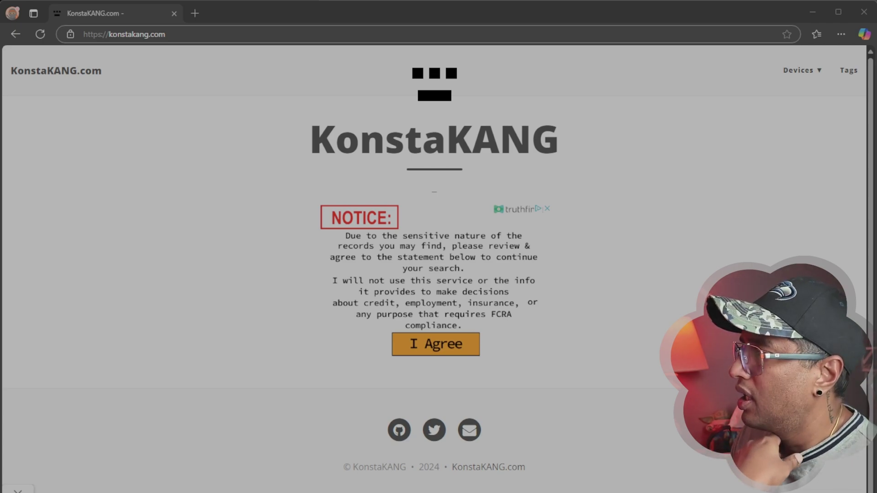
Open the Raspberry Pi 5 device page on KonstaKANG.com and review its AOSP and LineageOS builds
mouse_move(802, 70)
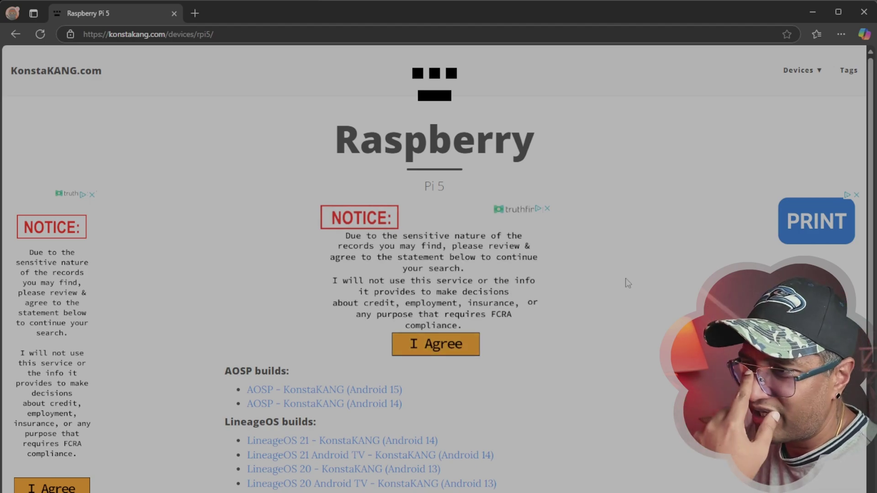
scroll(562, 331, down, 2)
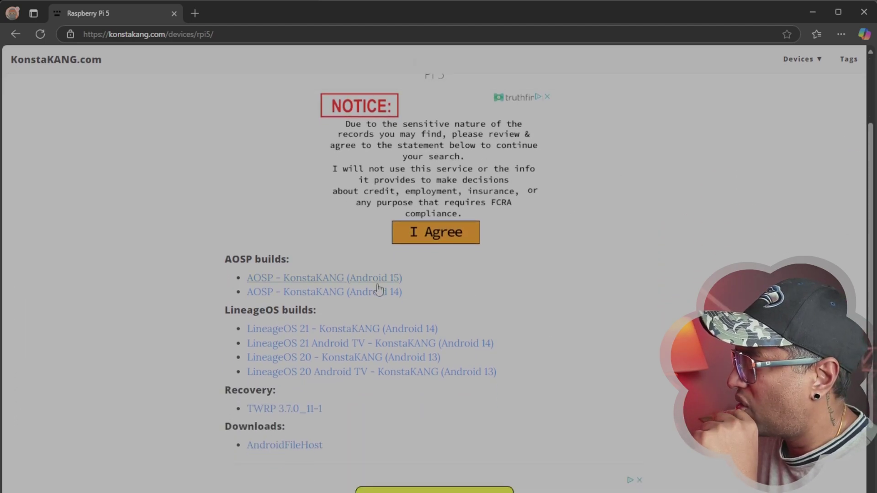
scroll(489, 187, up, 2)
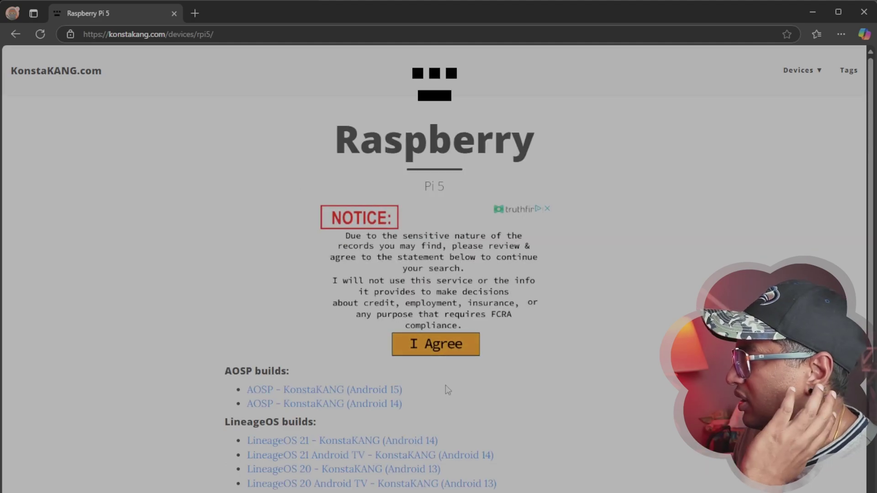
scroll(443, 385, down, 2)
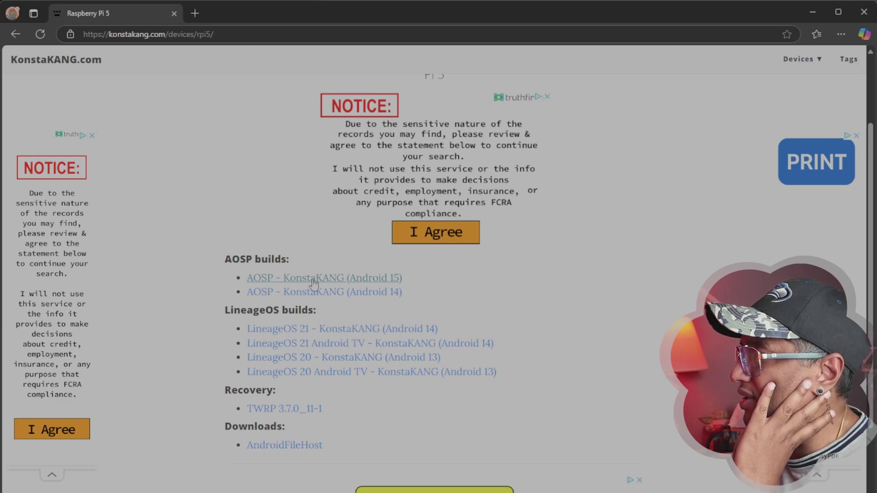
click(382, 281)
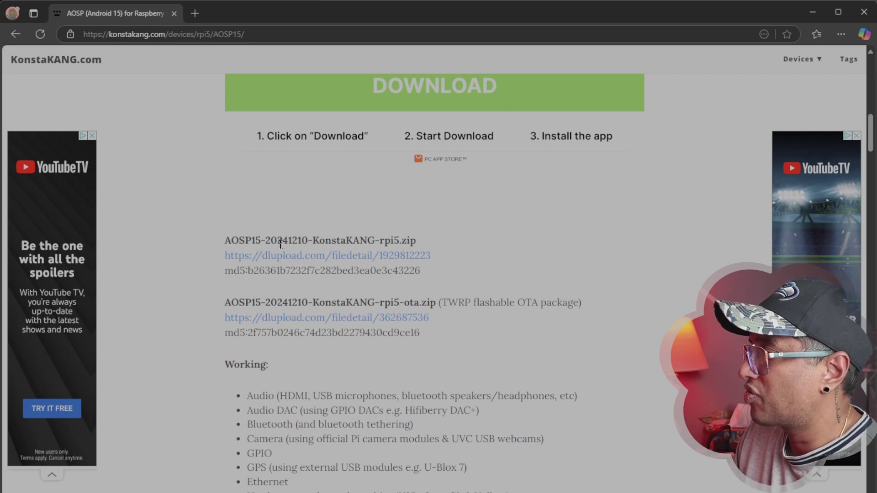
click(295, 256)
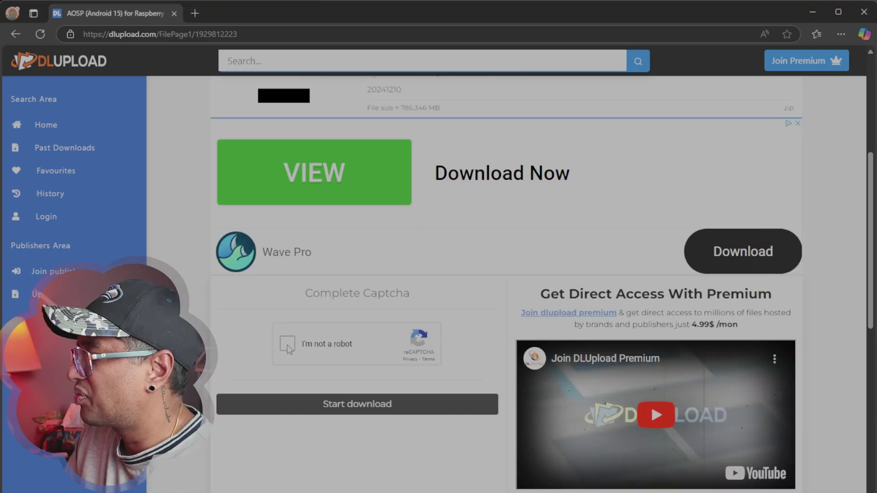
click(287, 345)
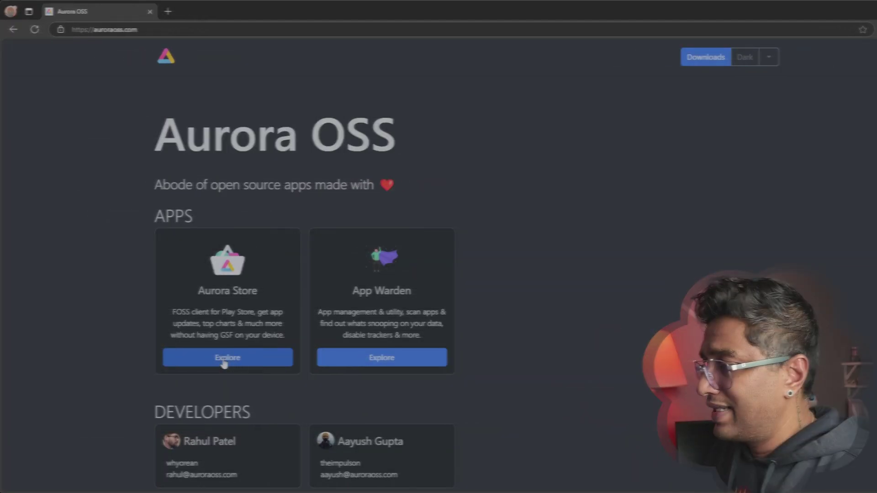
Open the Aurora Store project from the Aurora OSS site and go to its releases
click(223, 359)
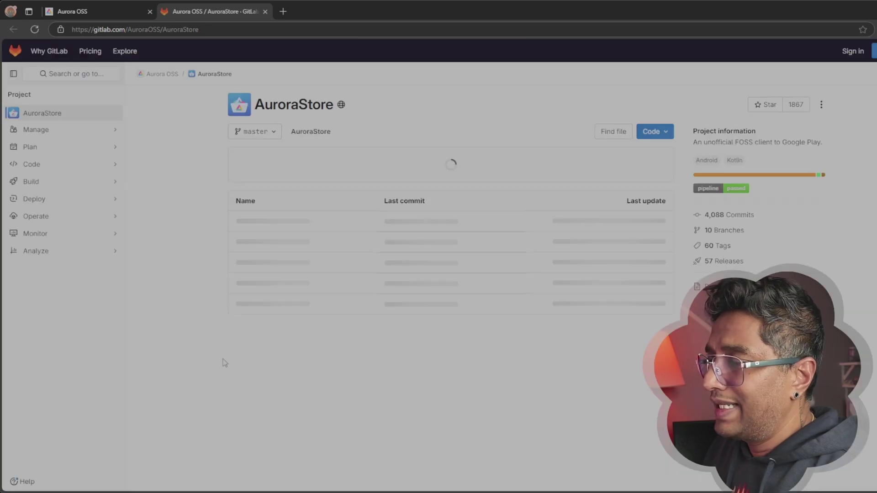
scroll(411, 274, down, 8)
scroll(543, 160, up, 8)
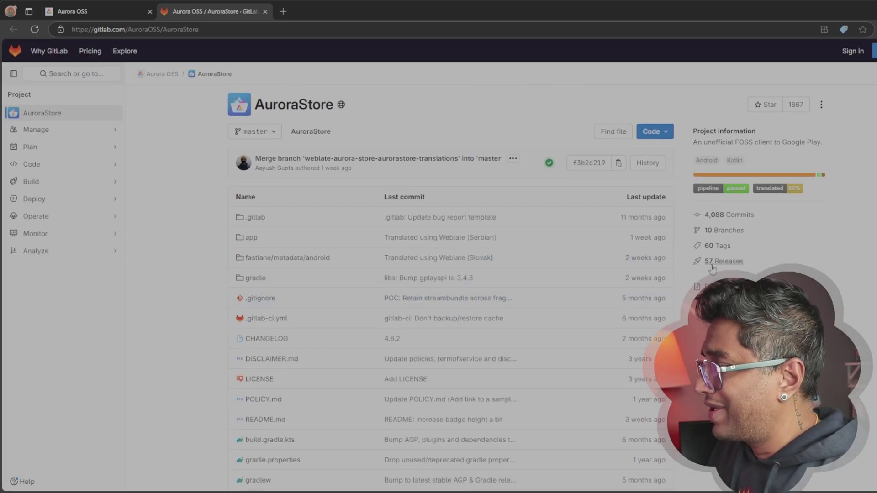
click(731, 263)
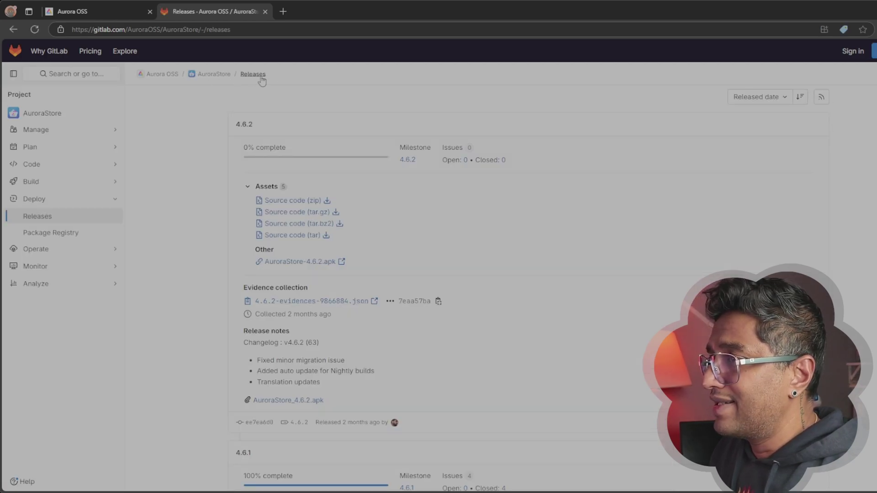
Download AuroraStore-4.6.2.apk from the 4.6.2 release's assets
scroll(386, 262, down, 5)
scroll(387, 264, up, 5)
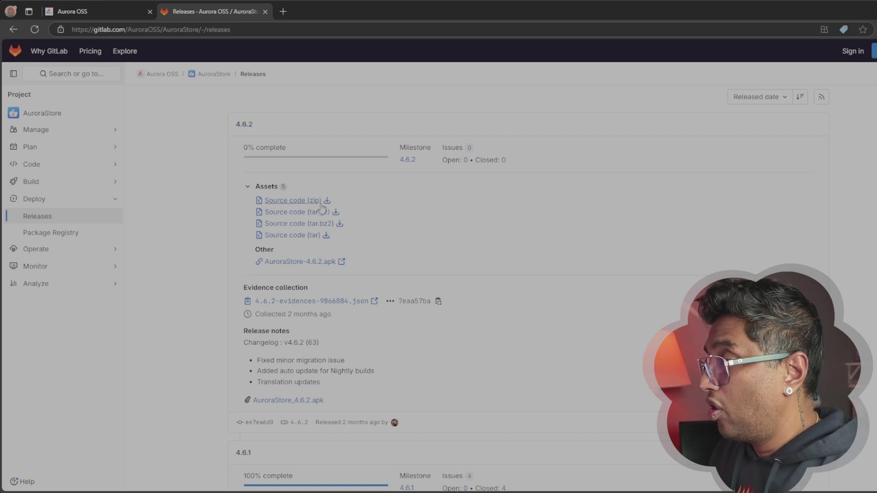
scroll(311, 236, down, 1)
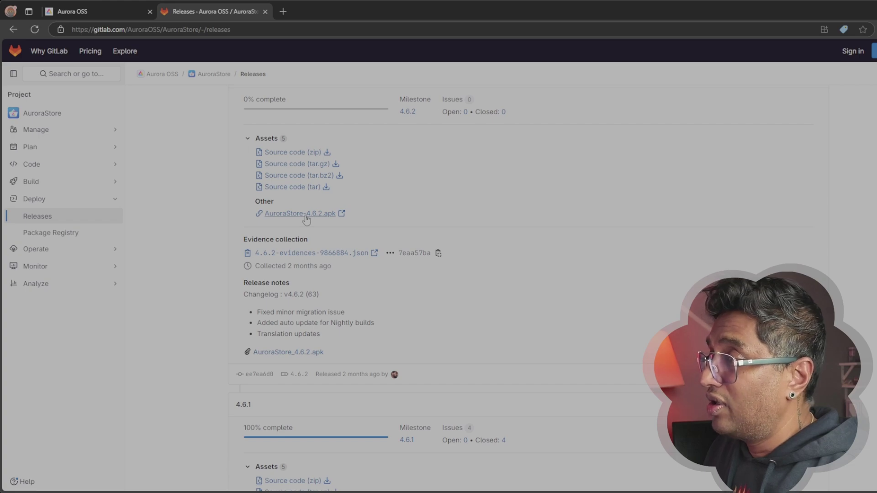
click(330, 215)
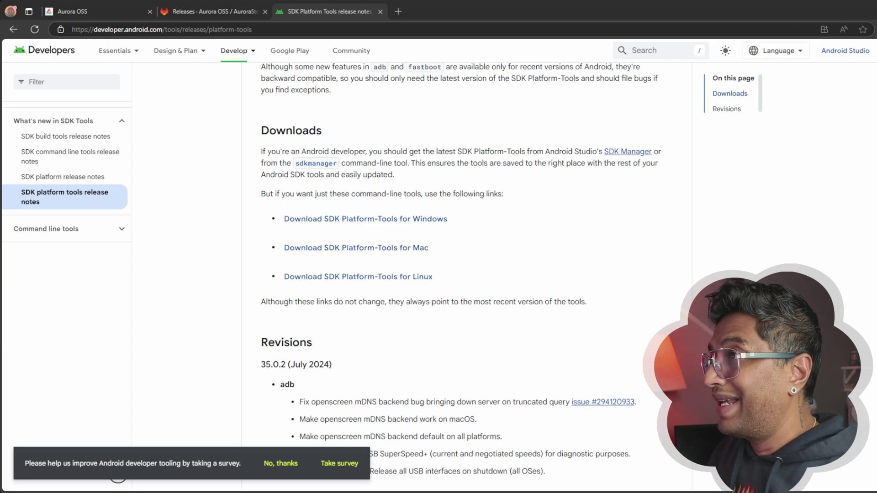
Accept the licence terms and download Android SDK Platform-Tools for Windows, declining the survey prompt
mouse_move(162, 49)
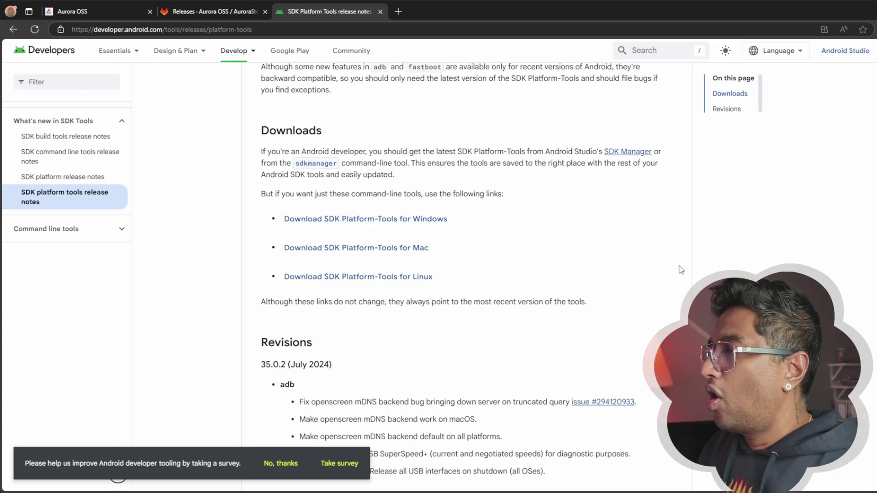
click(366, 226)
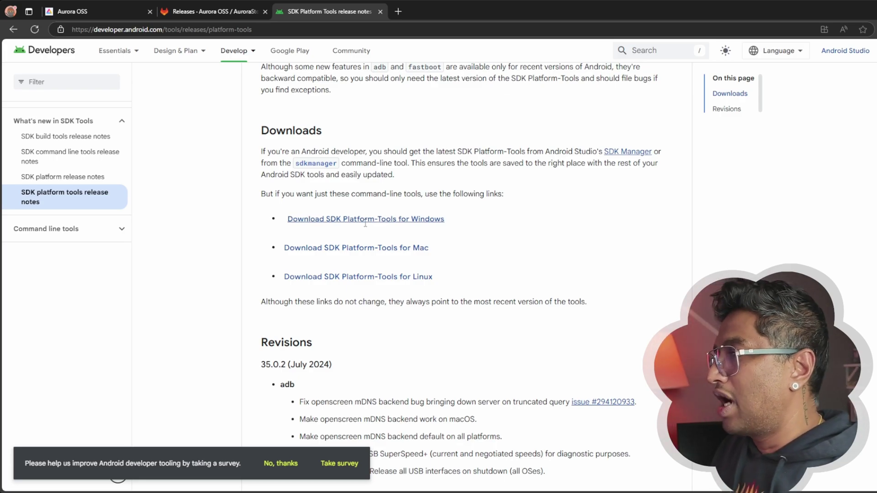
scroll(631, 475, down, 15)
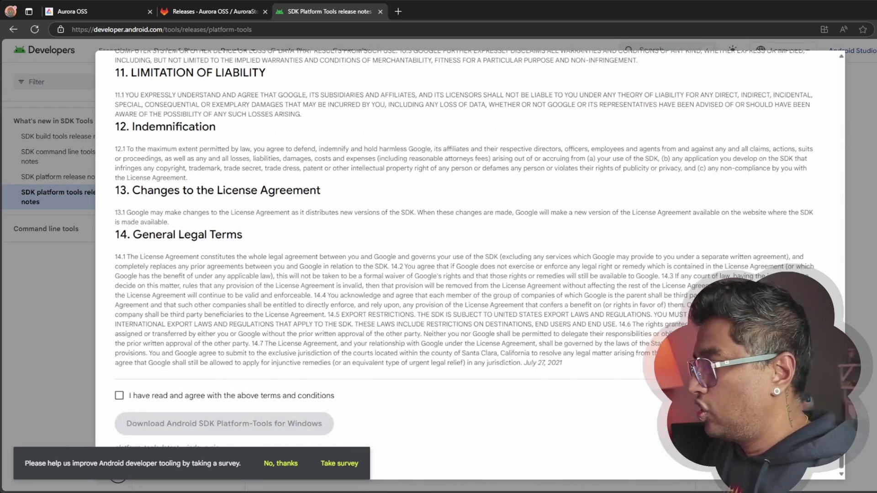
click(280, 463)
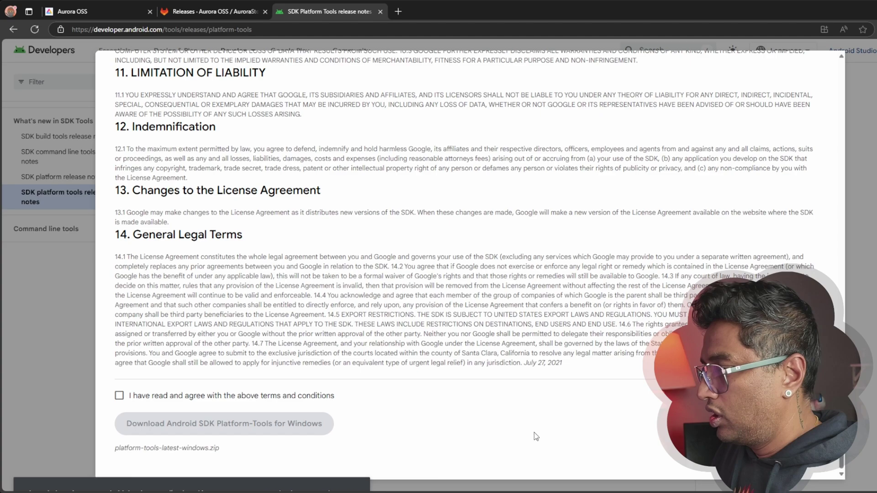
click(120, 401)
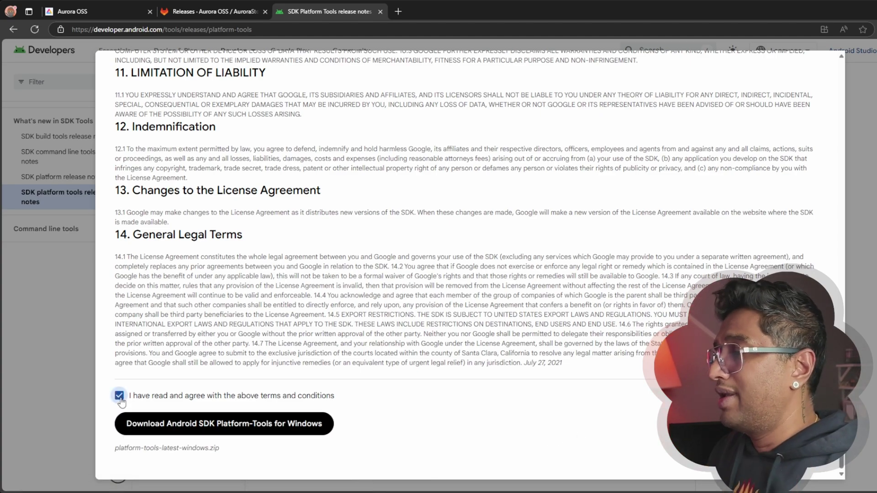
click(244, 428)
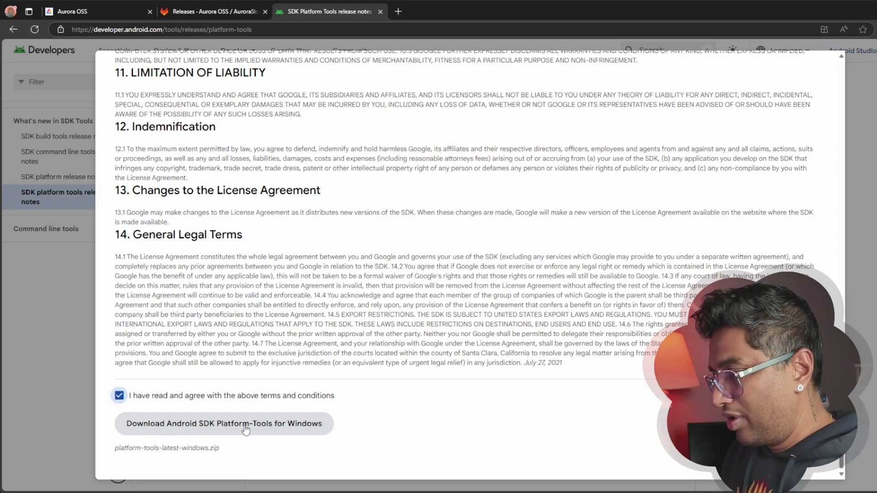
click(246, 429)
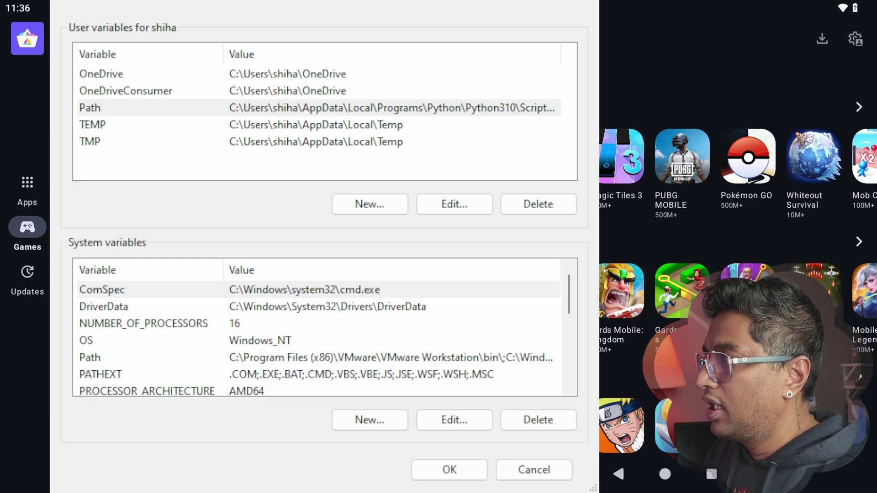
Open the Windows user Path variable for editing and select its C:\platform-tools entry
click(186, 109)
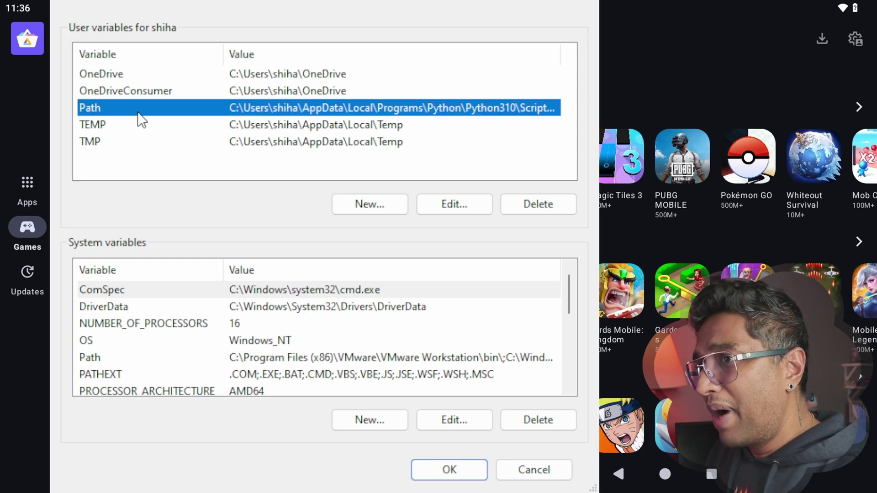
click(464, 202)
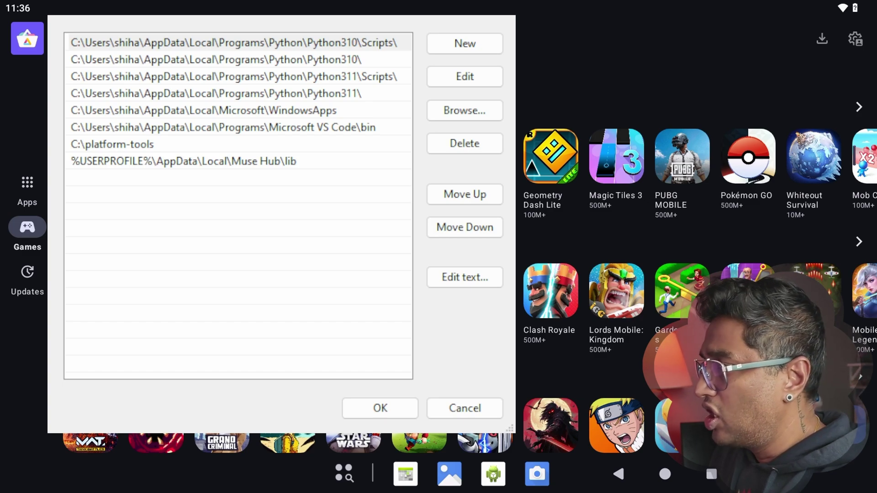
click(134, 144)
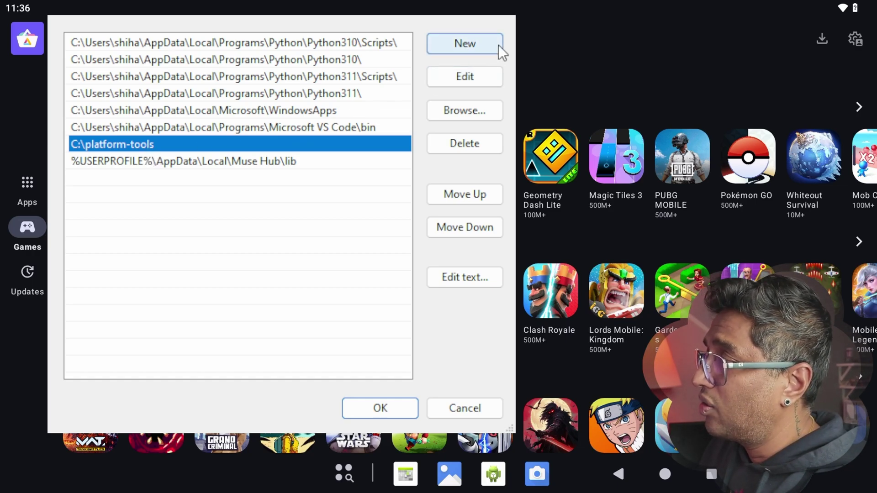
Try adding a new entry to the Path list and editing the existing C:\platform-tools entry
click(482, 47)
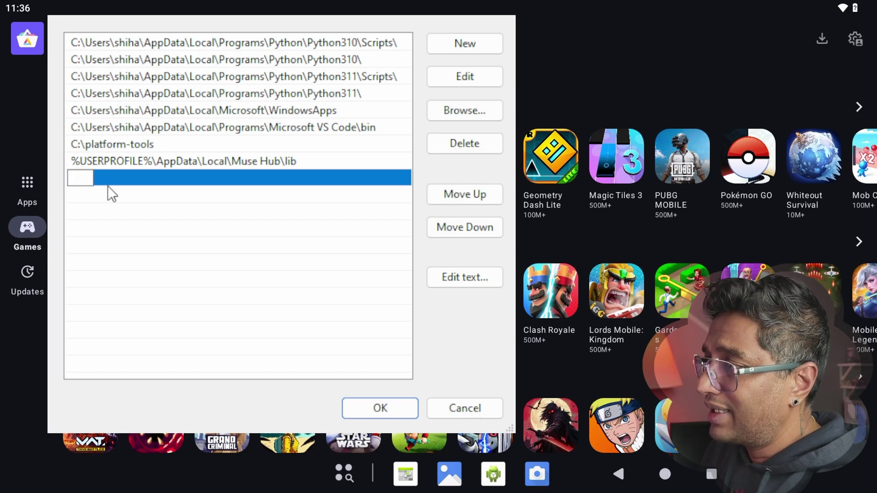
click(145, 241)
click(226, 145)
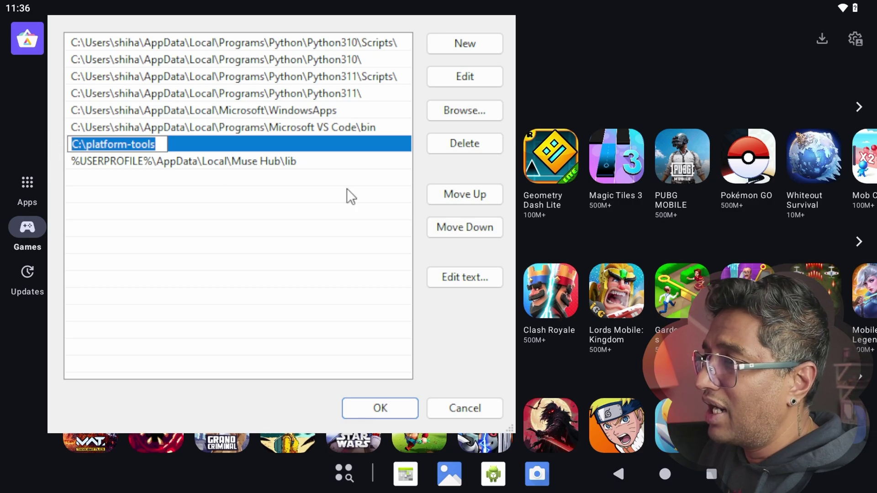
click(186, 184)
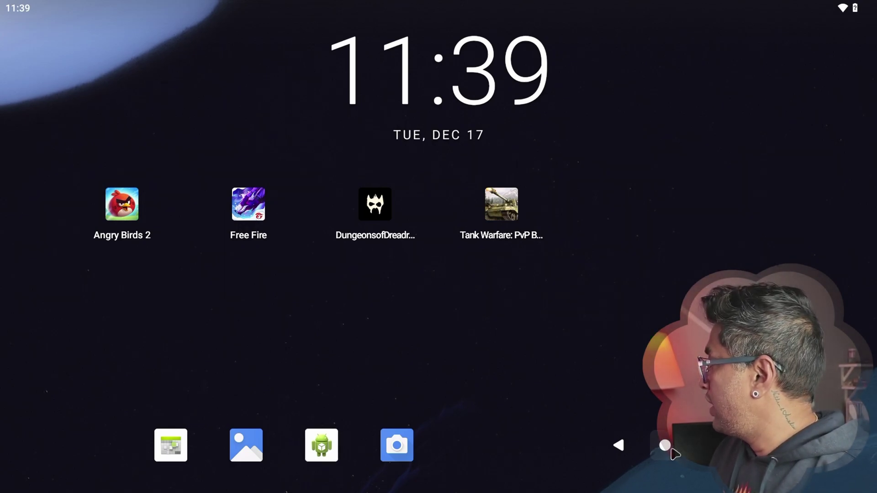
Switch to the Raspberry Pi's Android Settings from the recent apps and look through the settings categories for System
drag(656, 445, 602, 415)
drag(320, 357, 446, 6)
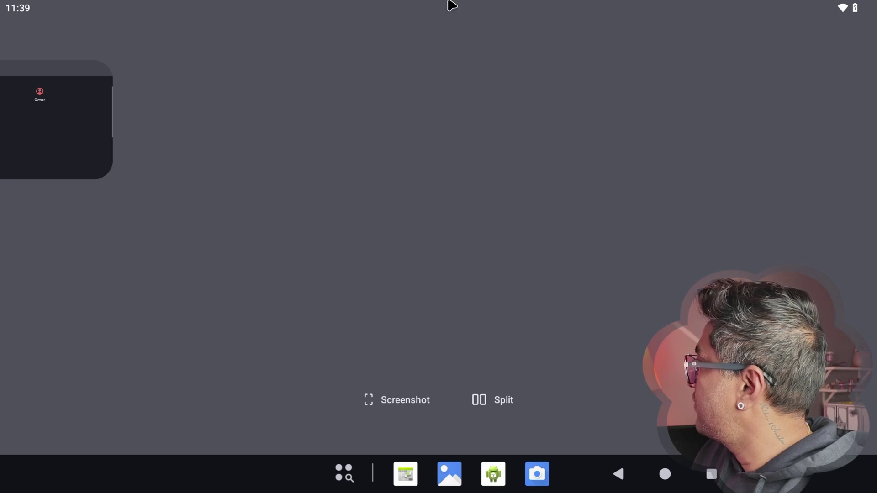
click(274, 254)
scroll(113, 325, down, 2)
scroll(114, 325, down, 5)
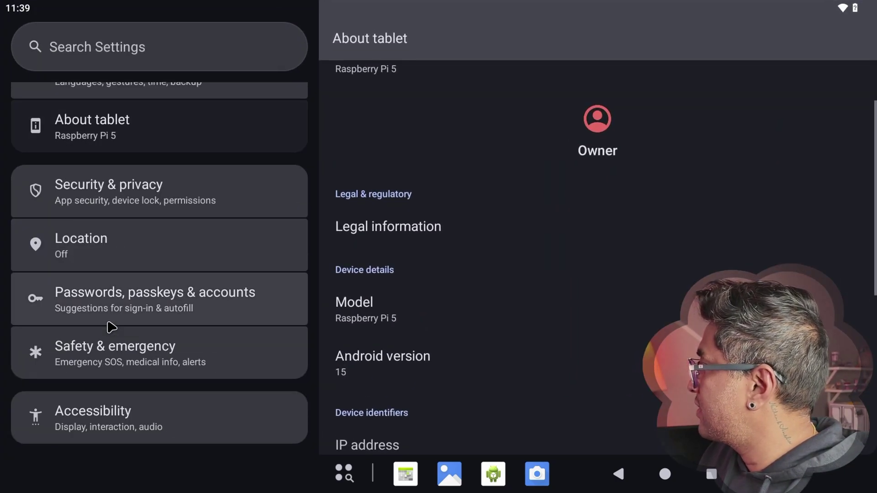
scroll(110, 235, up, 5)
scroll(110, 235, down, 5)
scroll(125, 286, down, 2)
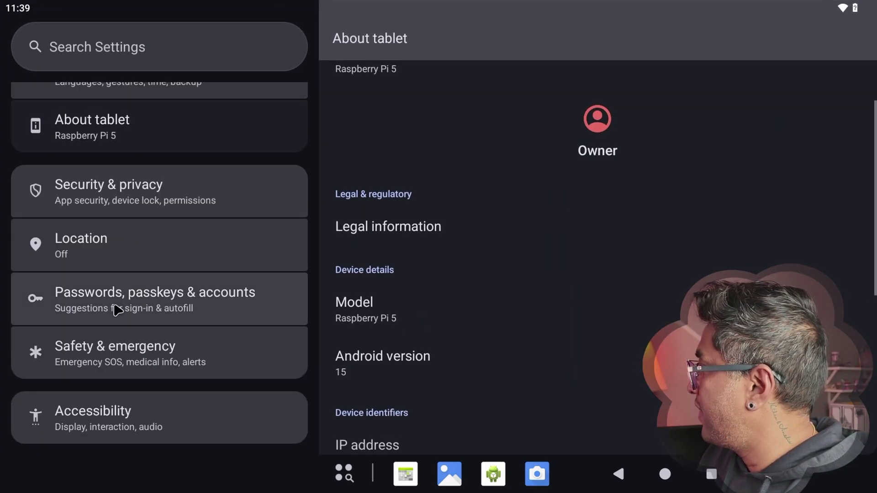
scroll(117, 319, up, 4)
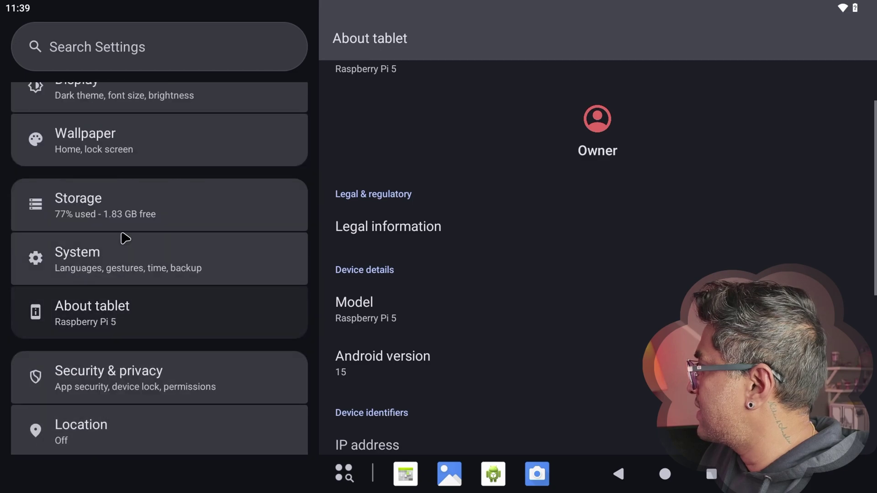
Open the Raspberry Pi settings under System and check the remote access options for ADB, SSH and VNC
click(91, 277)
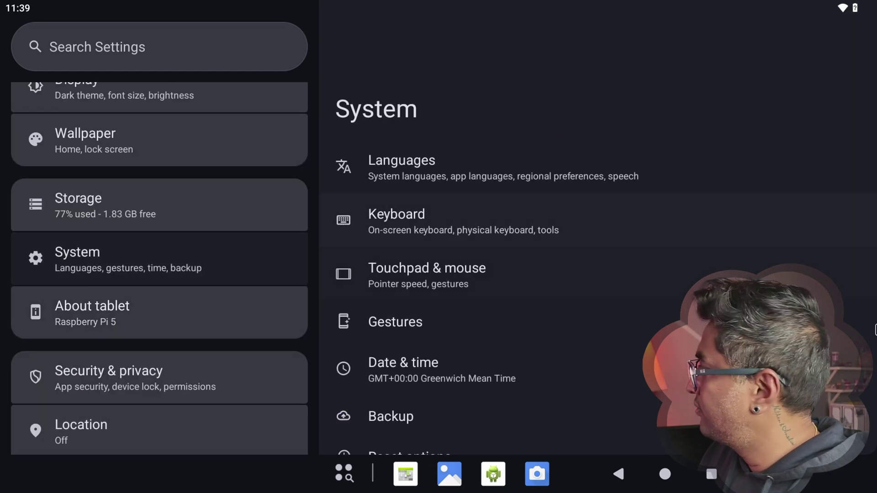
scroll(578, 294, down, 3)
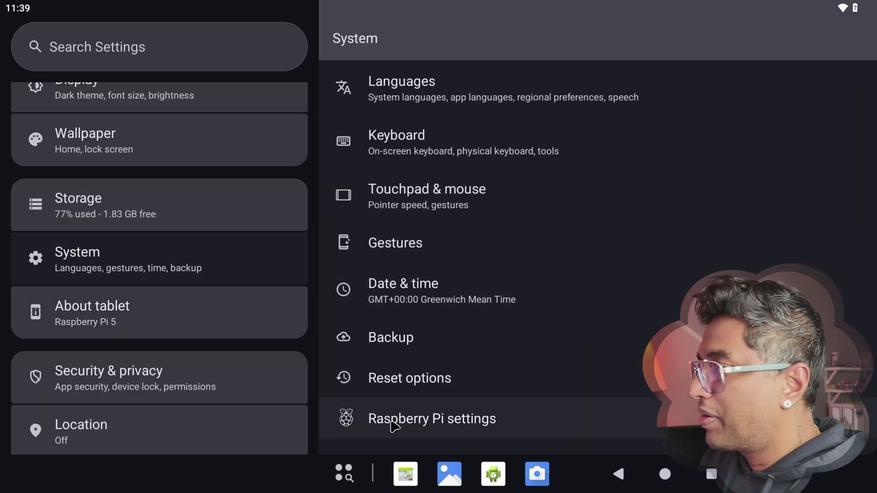
click(399, 421)
scroll(764, 276, down, 15)
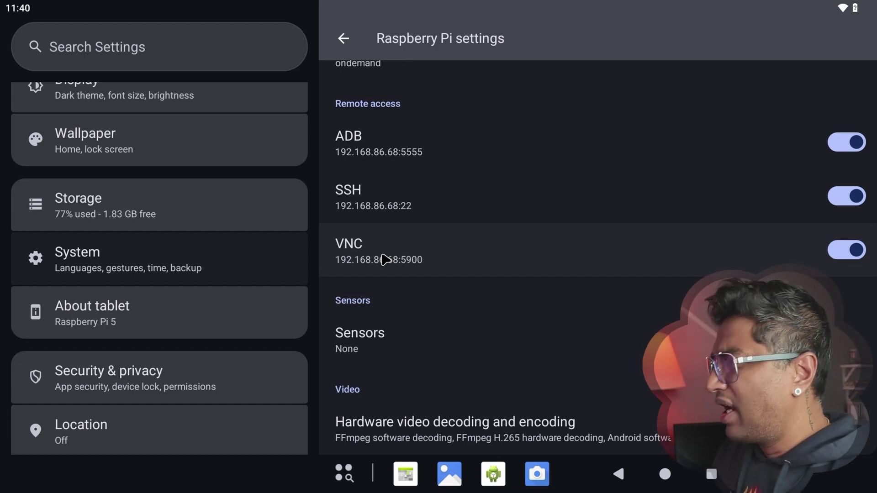
Open the Network & internet settings to check the device's connection
scroll(186, 247, up, 5)
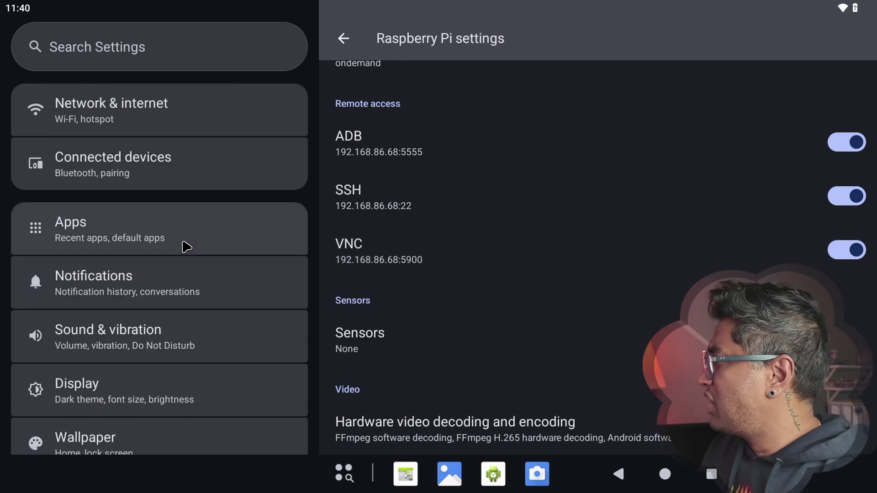
click(117, 103)
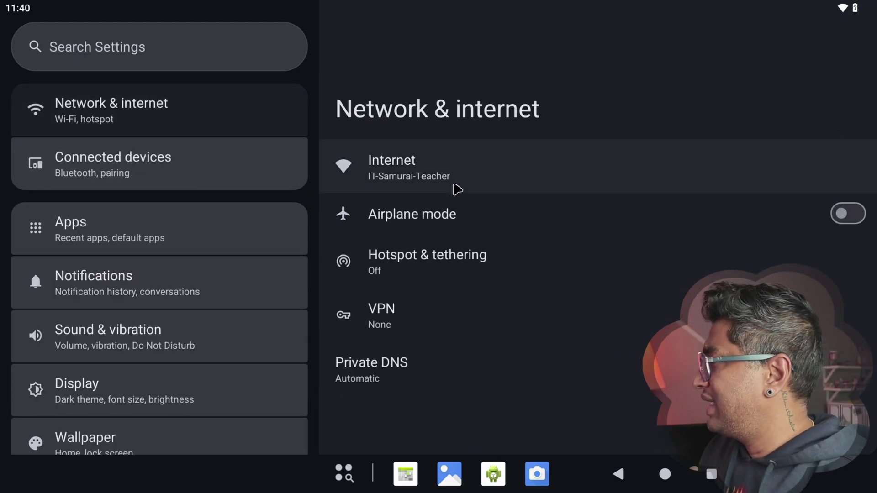
click(130, 112)
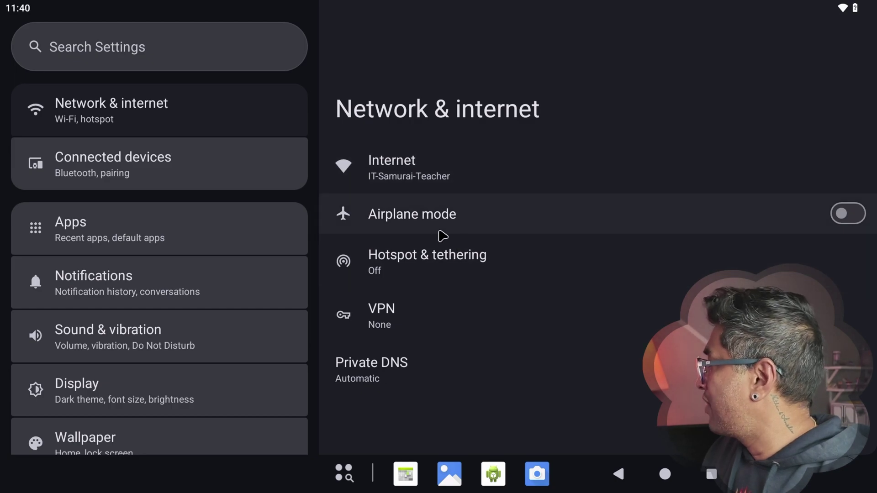
Return to the System settings and look through the other settings categories for the device's network address
scroll(137, 335, down, 4)
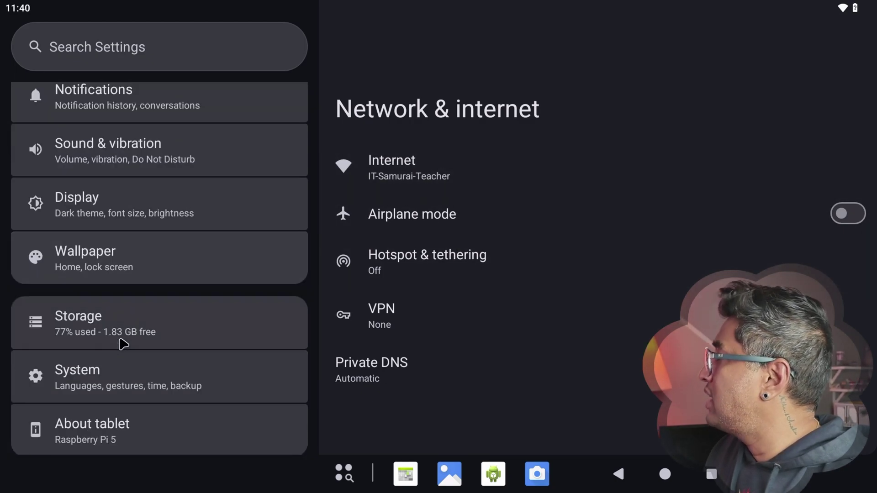
scroll(119, 346, down, 2)
click(68, 285)
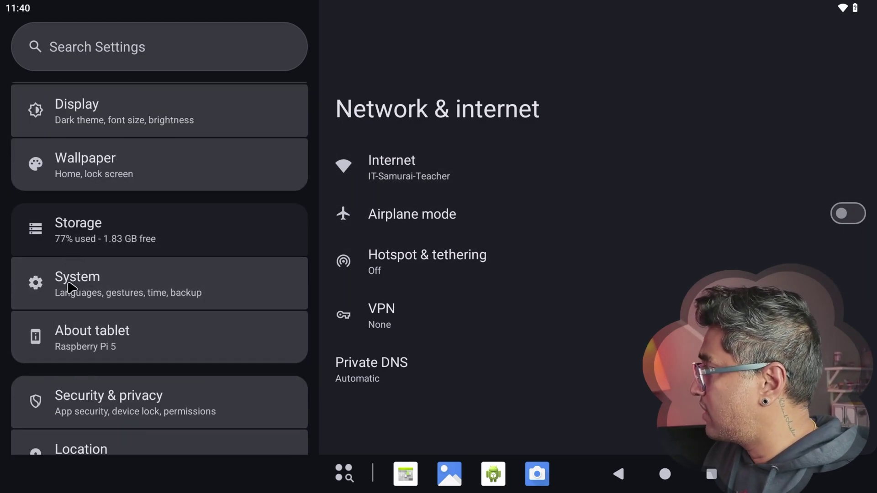
scroll(90, 298, down, 4)
scroll(117, 341, up, 2)
scroll(128, 316, up, 3)
scroll(128, 316, up, 5)
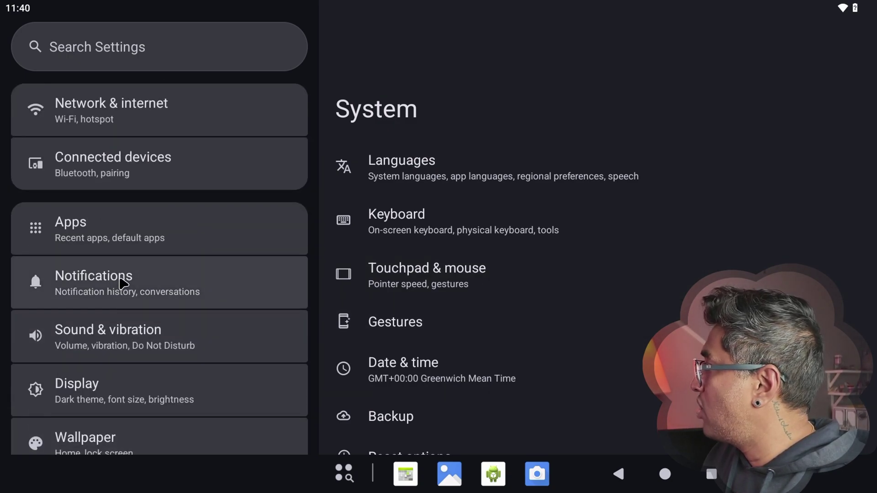
Open the About tablet page and check the IP address among the device identifiers
scroll(93, 256, down, 5)
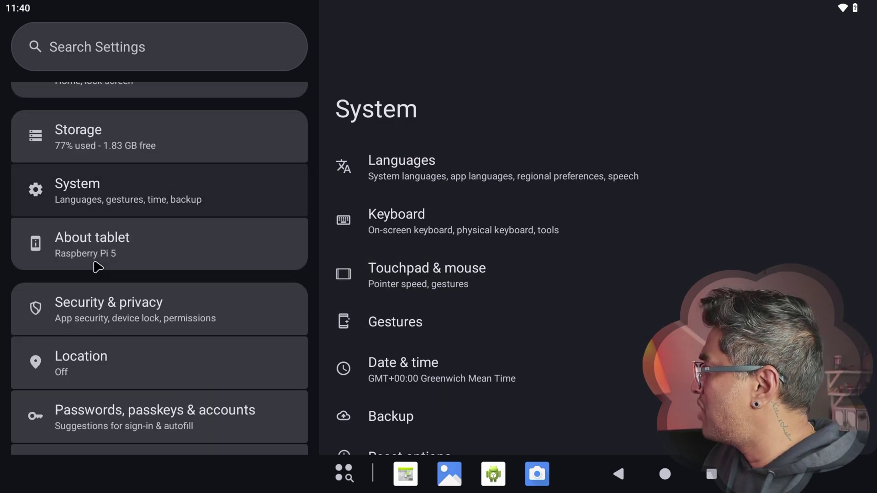
scroll(95, 180, up, 2)
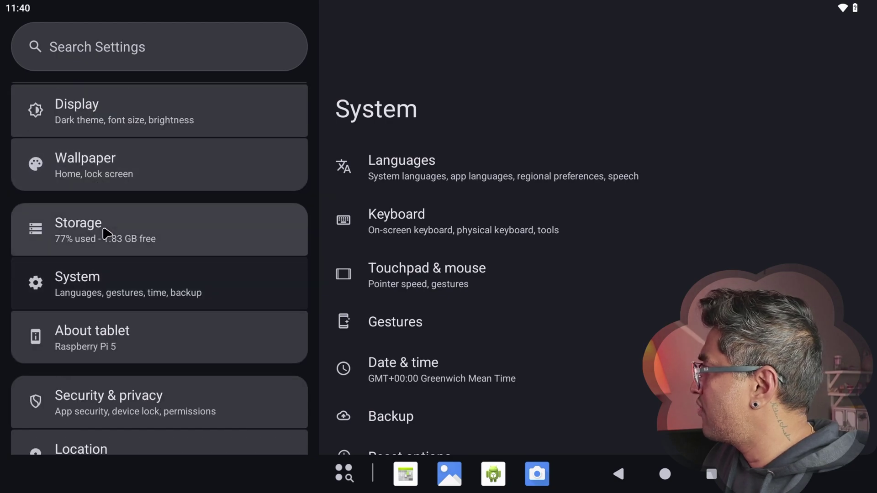
scroll(104, 233, up, 2)
click(94, 426)
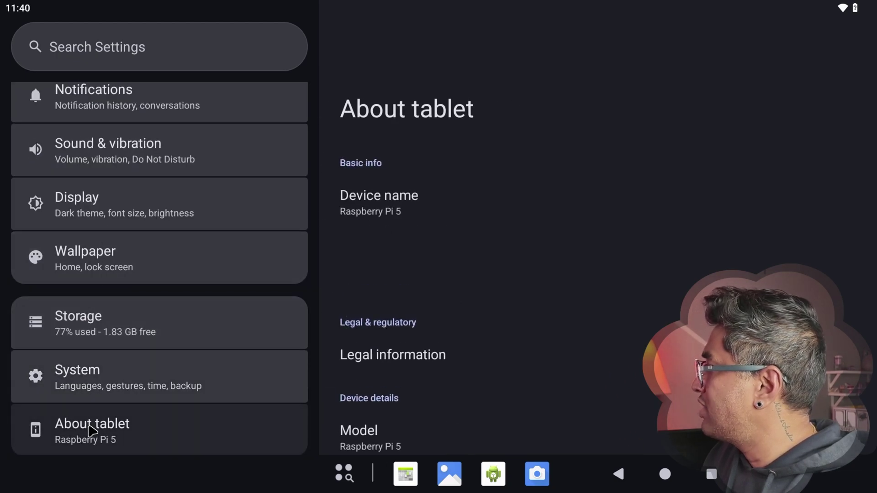
scroll(594, 228, down, 3)
scroll(533, 297, down, 3)
scroll(533, 298, up, 2)
scroll(469, 303, down, 4)
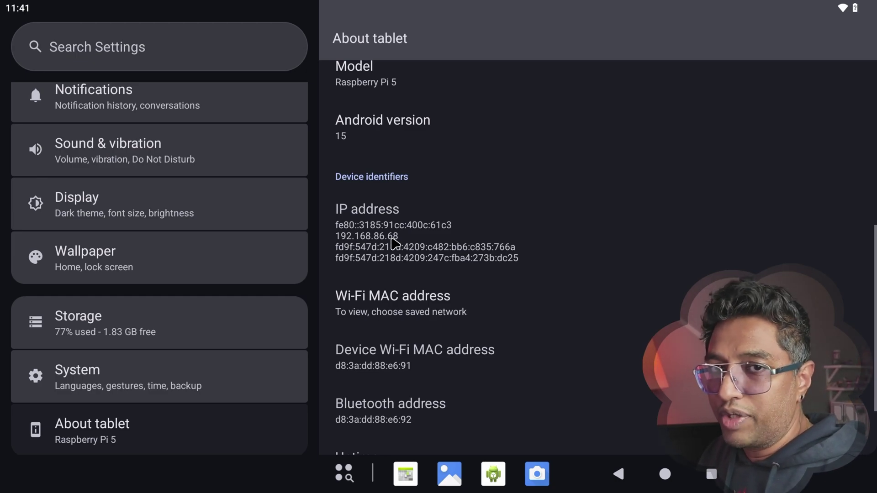
Reopen the Raspberry Pi settings under System and review the display, touchscreen, infrared, power button, overclock and remote access options
click(100, 390)
scroll(429, 242, down, 2)
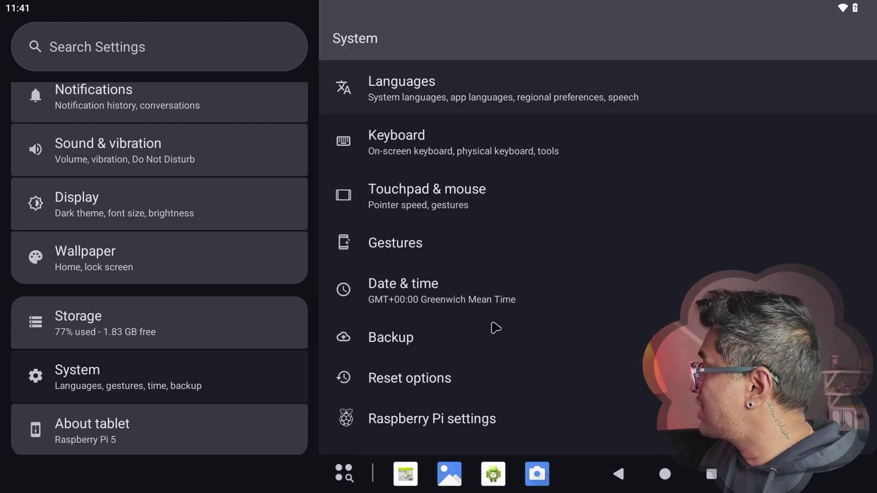
click(399, 424)
scroll(398, 420, down, 5)
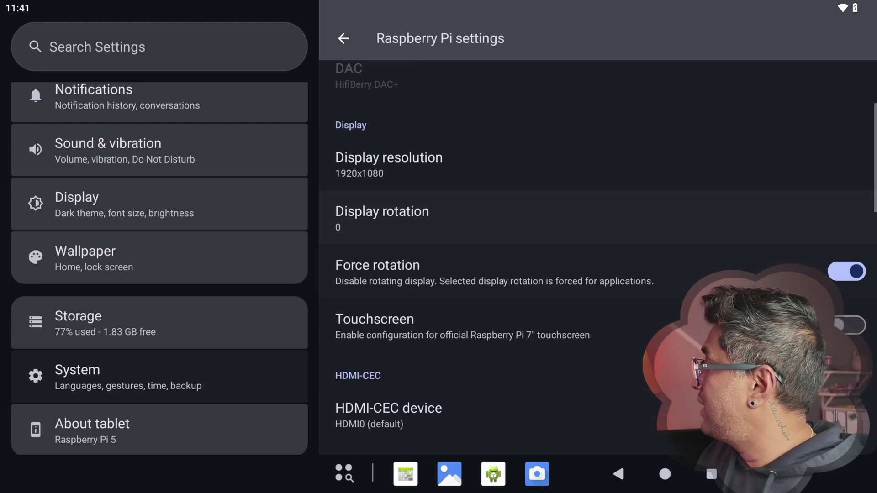
scroll(503, 218, down, 2)
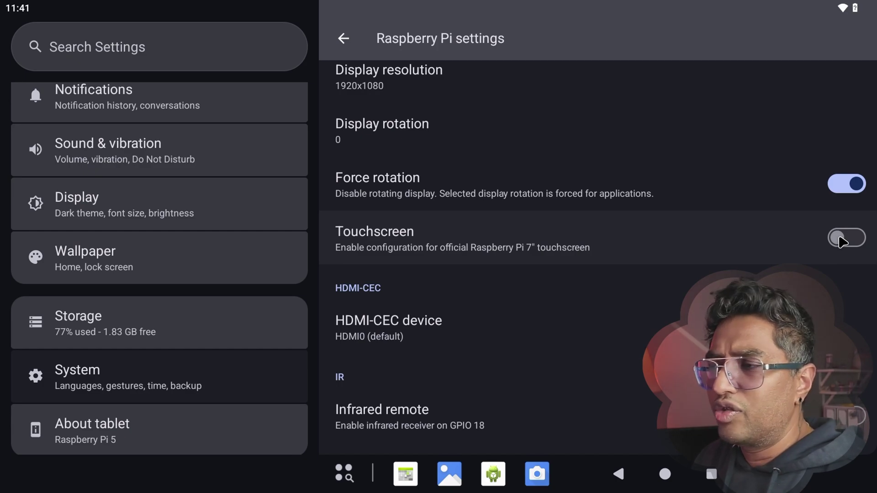
scroll(842, 241, down, 2)
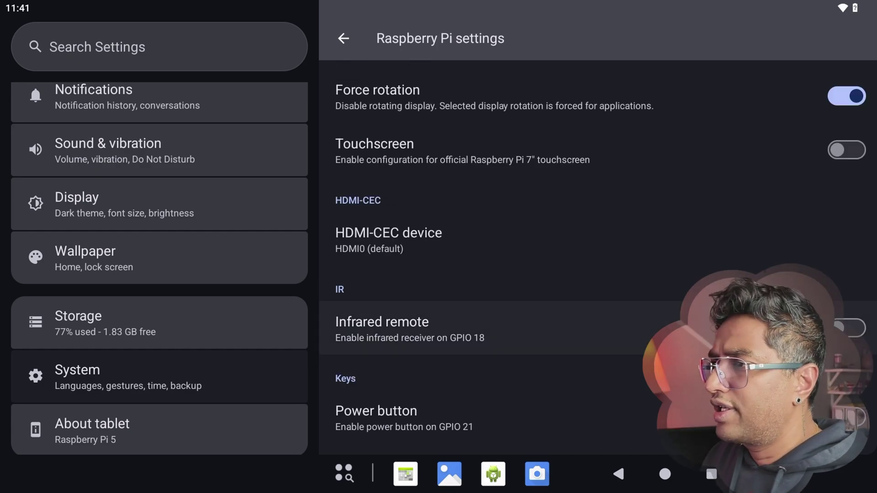
scroll(845, 327, down, 13)
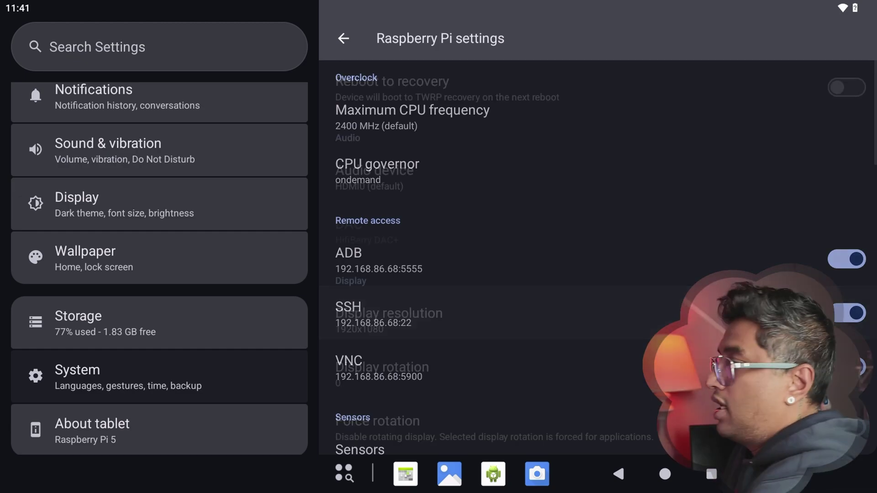
scroll(347, 292, up, 10)
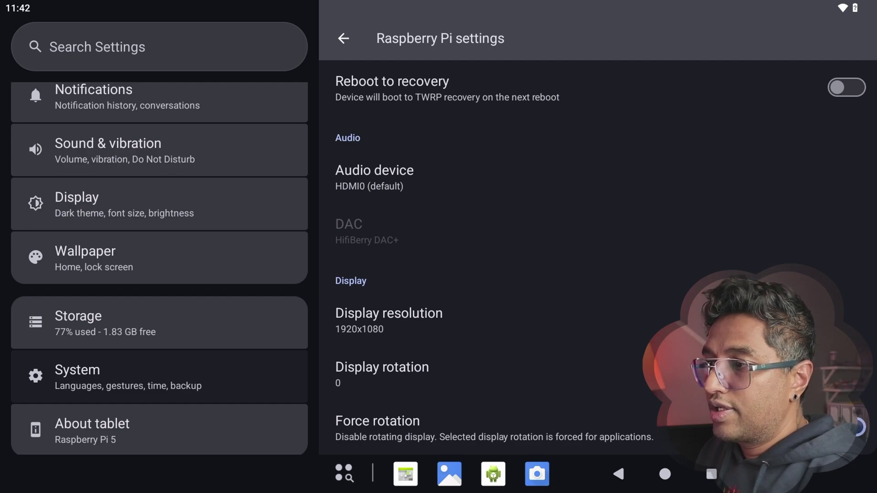
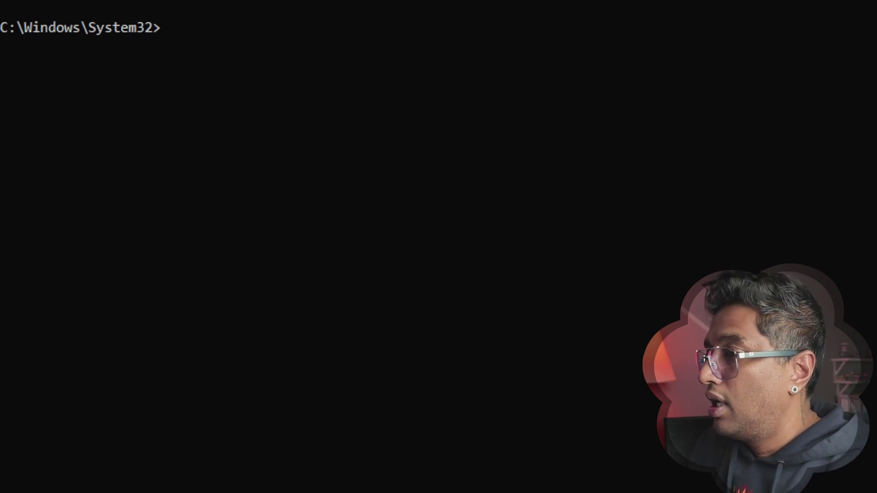
Check the installed ADB version from the Windows Command Prompt with adb version
text(a)
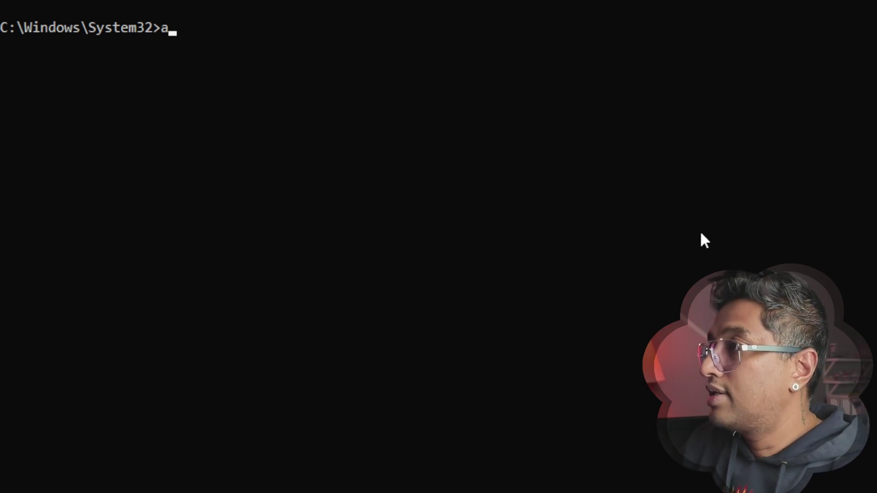
text(db )
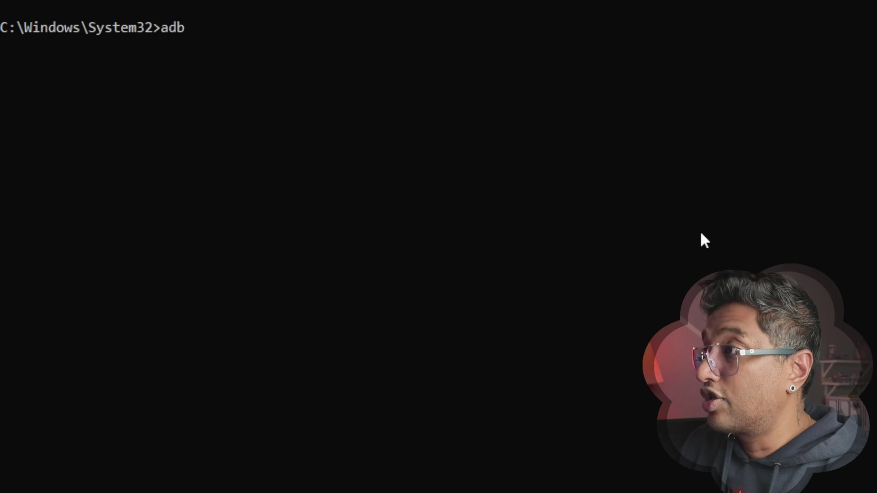
text(version)
key(Return)
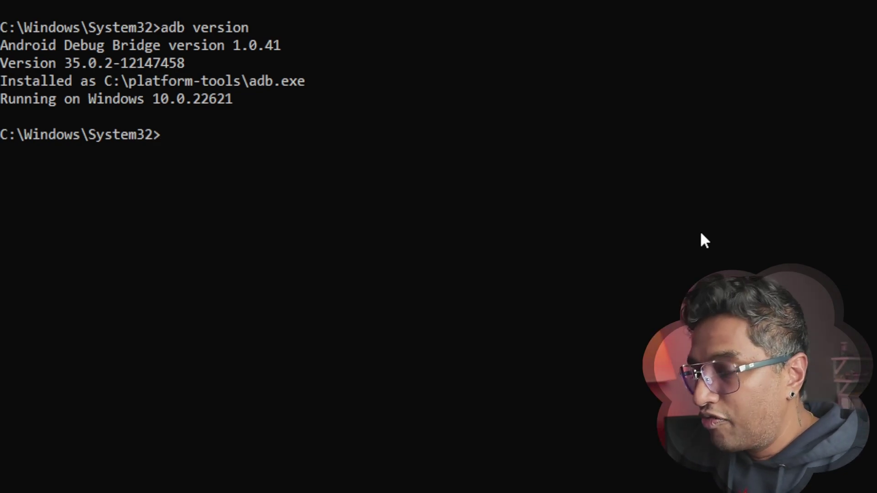
Connect ADB to the Raspberry Pi at 192.168.86.68 and list the attached devices
text(ad)
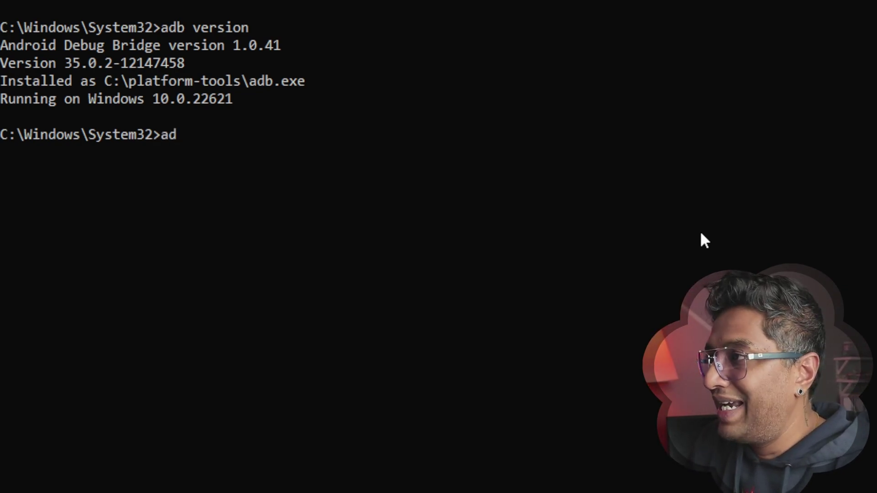
text(b connect )
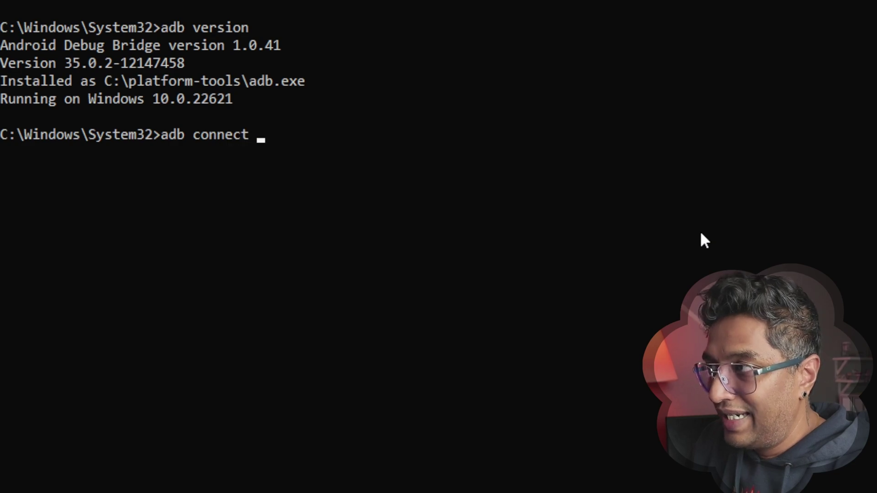
text(192)
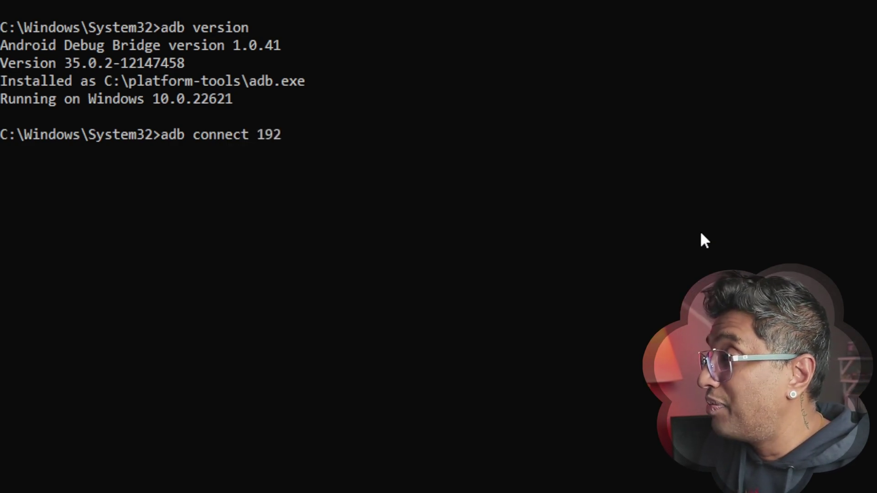
text(.168.)
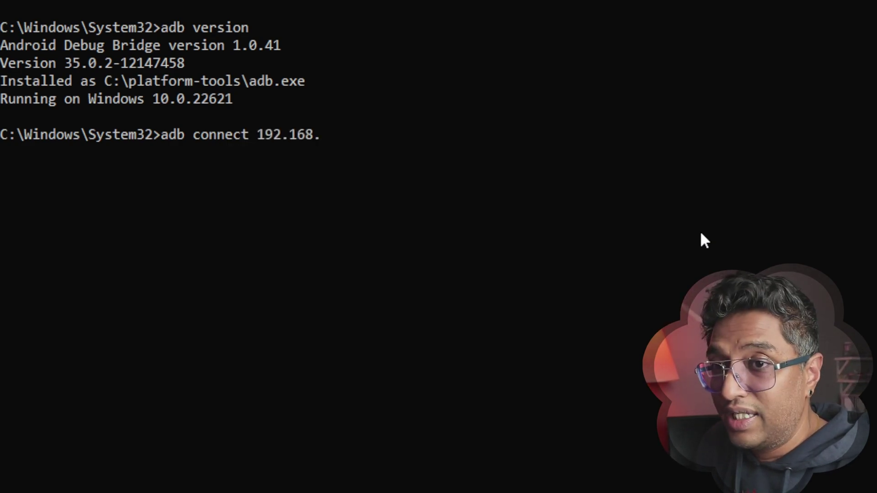
text(86.68)
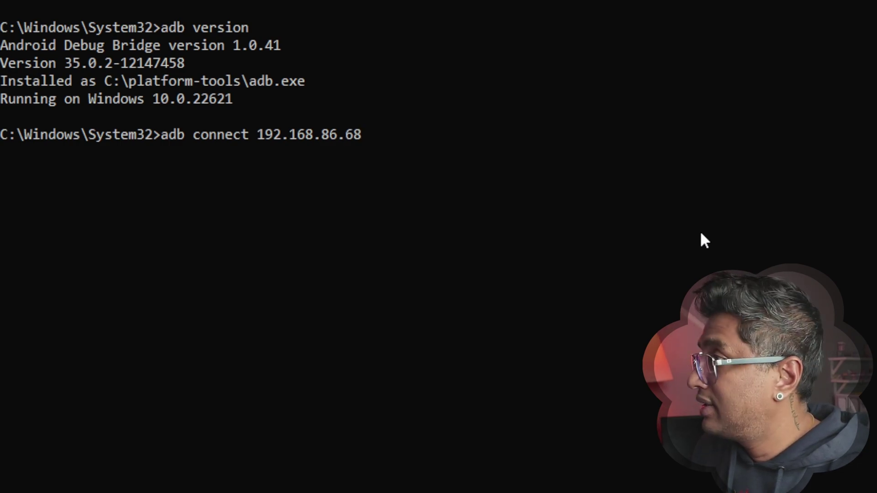
key(Return)
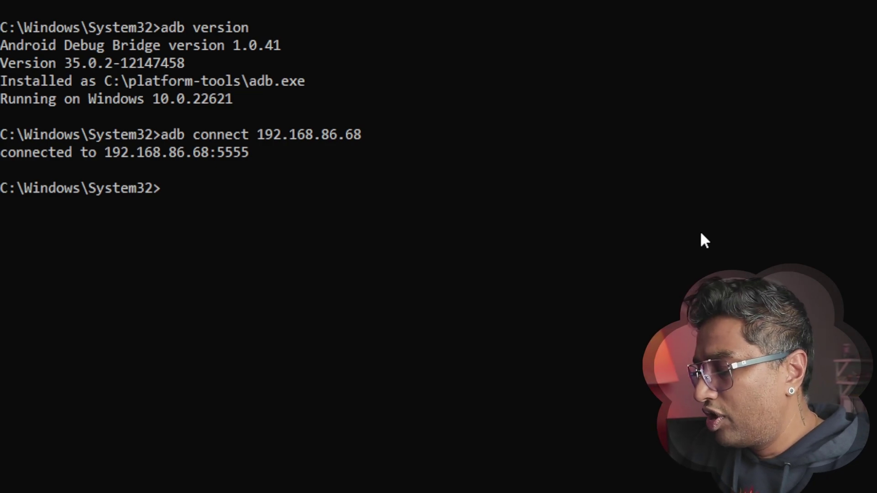
text(adb devices)
key(Return)
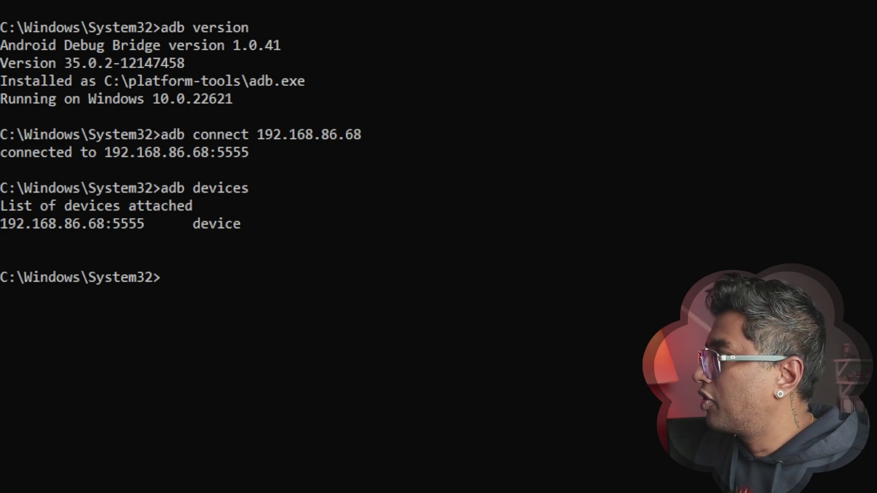
text("C:\sd\AuroraStore-4.6.2.apk")
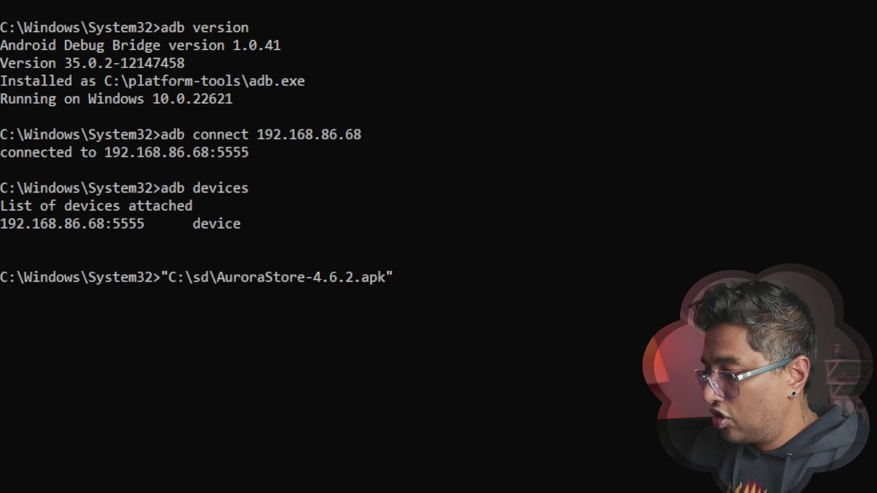
key(BackSpace)
key(BackSpace)
key(BackSpace)
key(BackSpace)
key(BackSpace)
key(BackSpace)
key(BackSpace)
key(BackSpace)
key(BackSpace)
key(BackSpace)
key(BackSpace)
key(BackSpace)
key(BackSpace)
key(BackSpace)
key(BackSpace)
key(BackSpace)
key(BackSpace)
key(BackSpace)
key(BackSpace)
key(BackSpace)
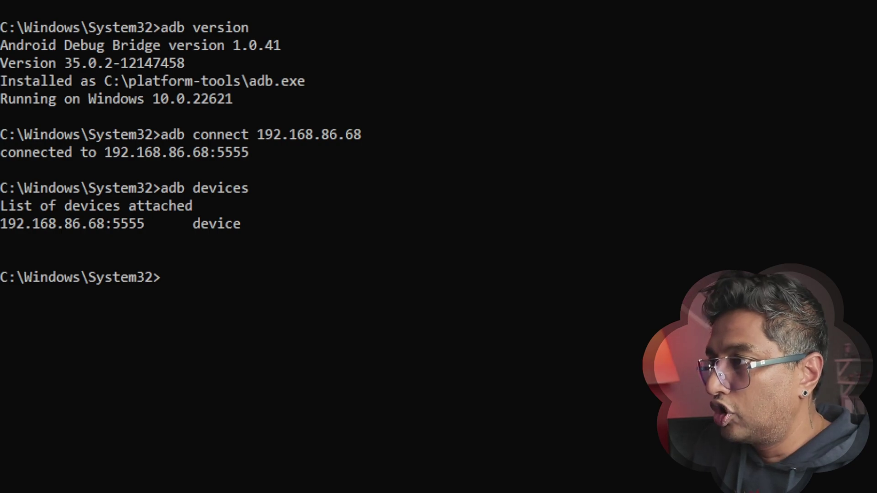
Install C:\sd\AuroraStore-4.6.2.apk on the connected device with adb install
drag(151, 225, 26, 229)
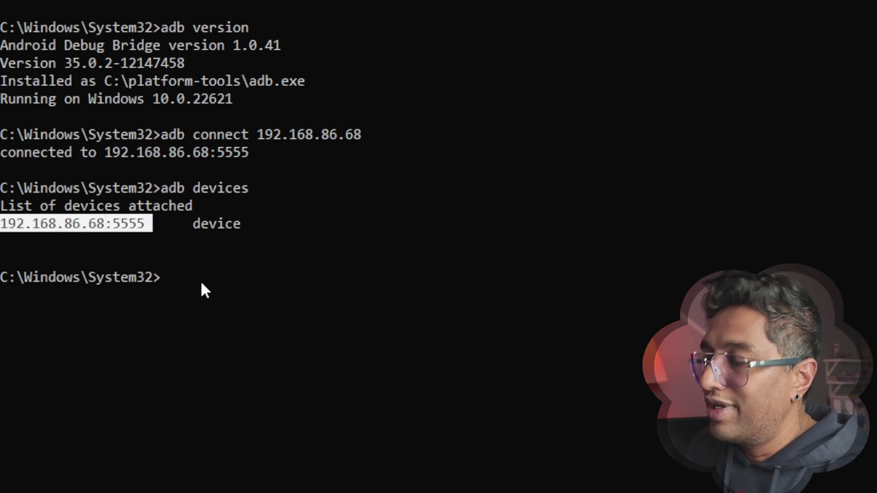
text(ad)
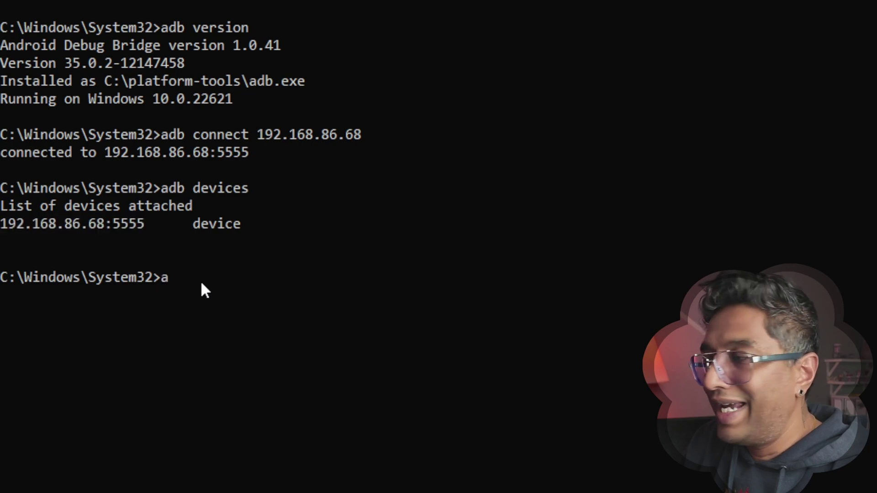
text(b install)
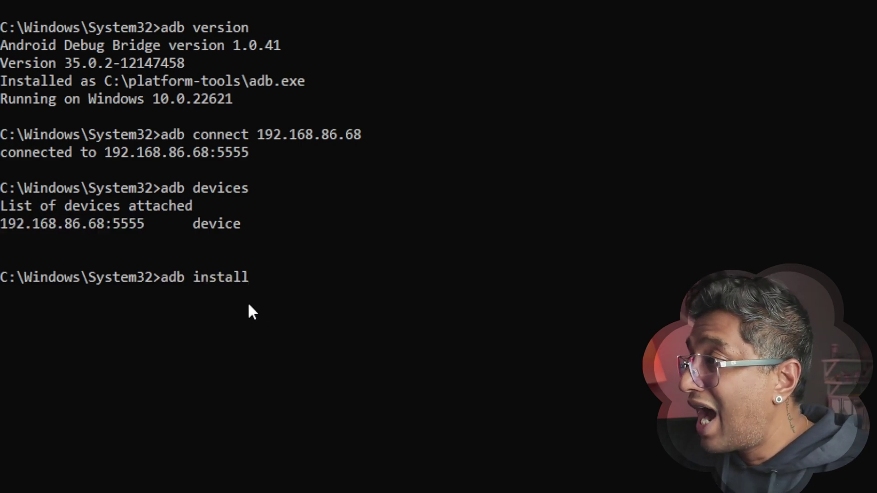
text("C:\sd\AuroraStore-4.6.2.apk")
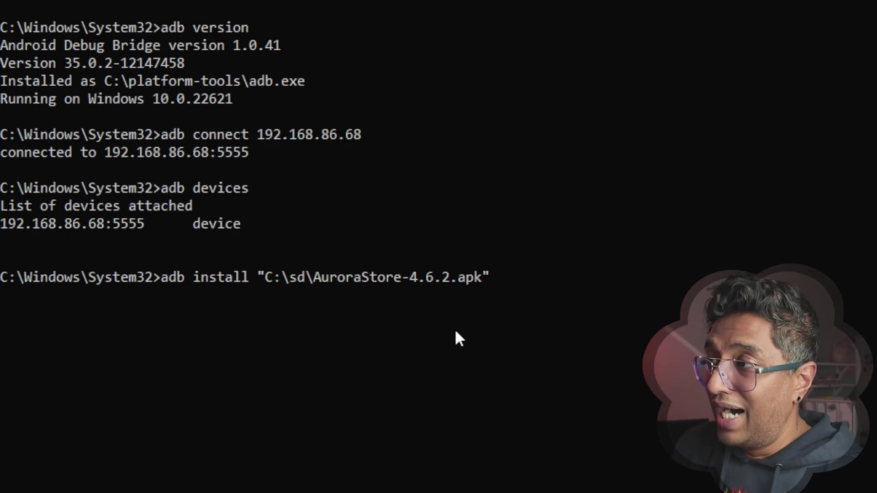
key(Return)
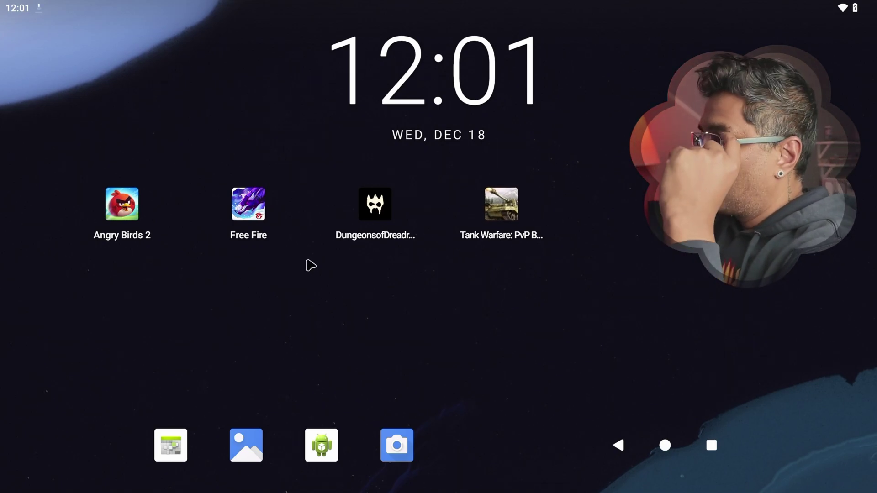
Switch to the Raspberry Pi's Android desktop and check the Downloads folder in the Files app
click(707, 444)
click(711, 473)
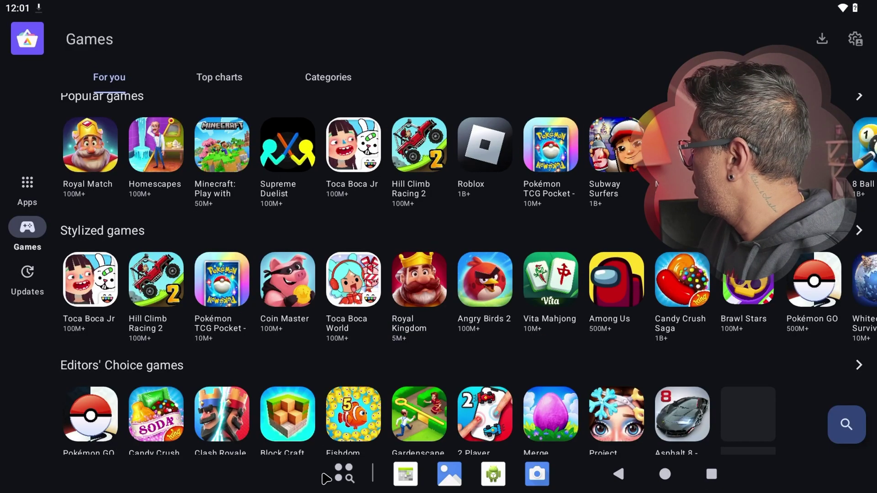
click(344, 474)
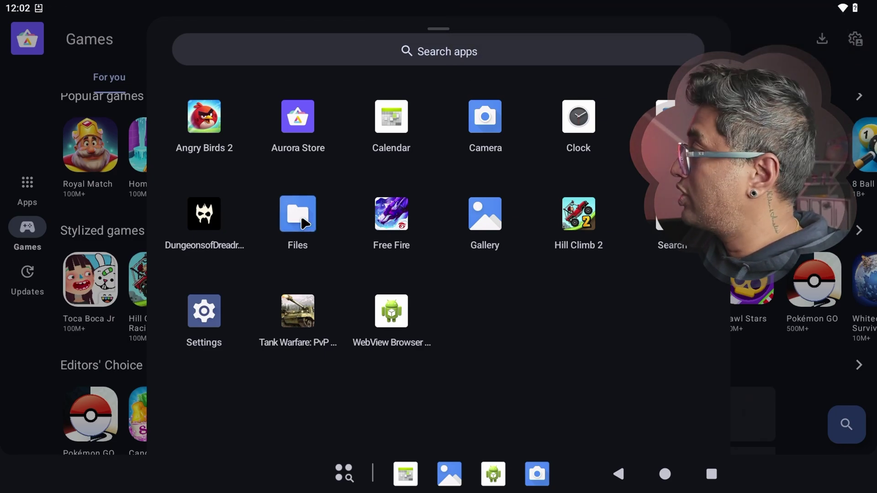
click(302, 221)
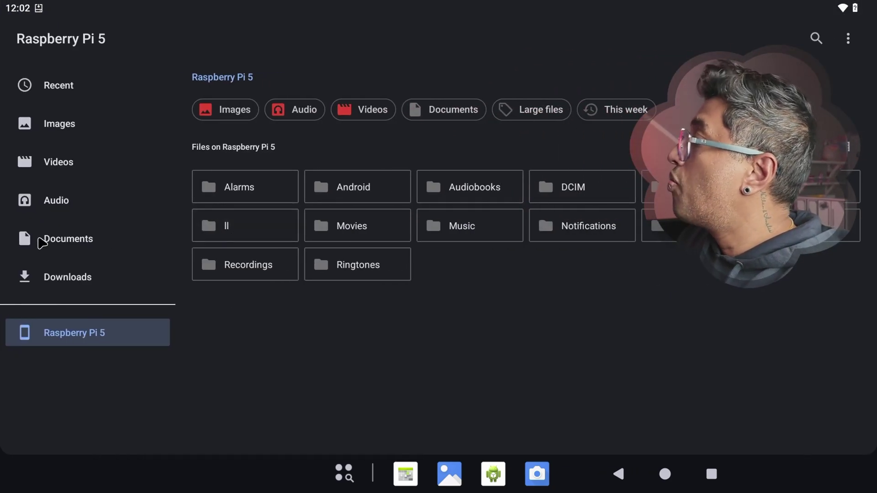
click(41, 239)
click(59, 279)
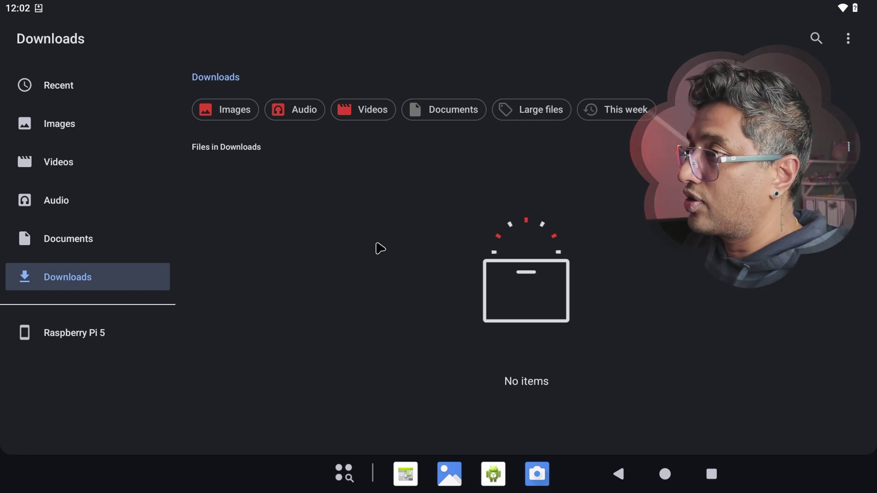
Launch Aurora Store and log in with the Anonymous option
click(344, 473)
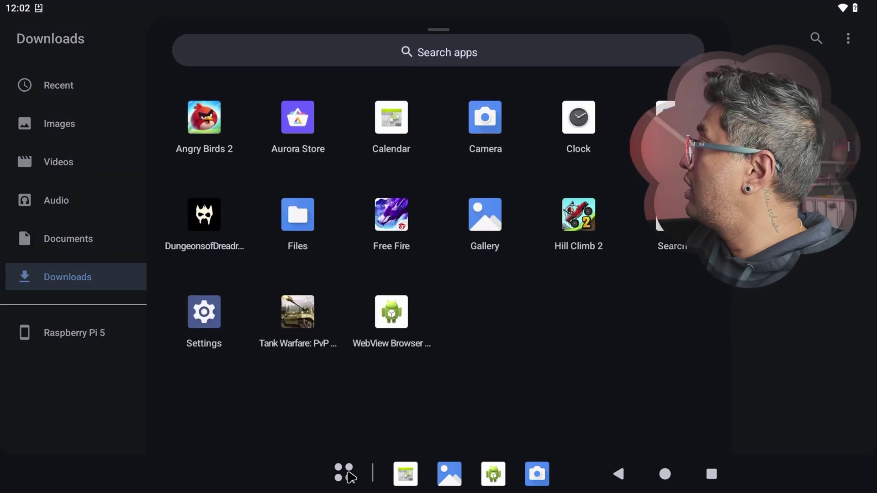
click(305, 122)
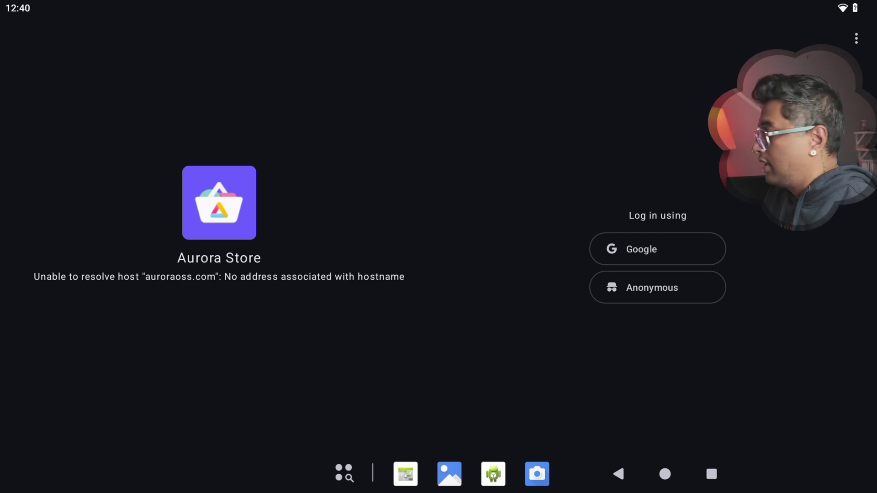
click(658, 302)
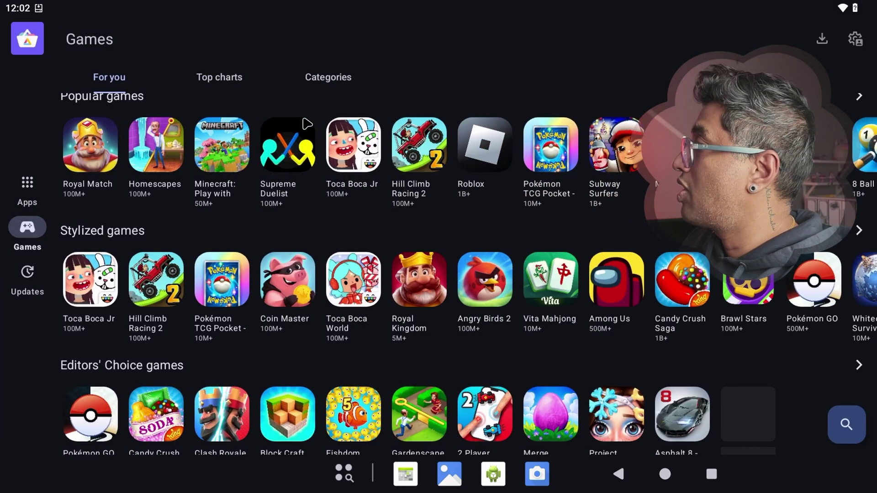
Browse the store's Apps and Games sections and start installing PUBG MOBILE
click(32, 191)
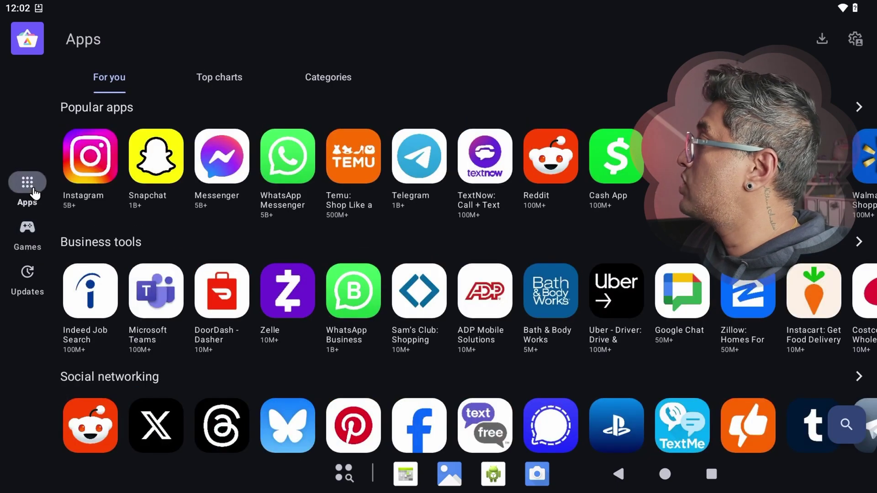
click(23, 246)
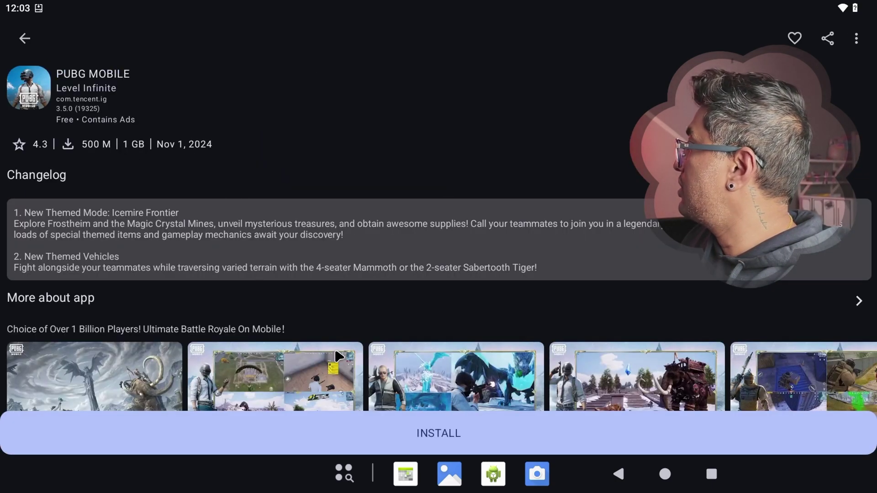
click(428, 432)
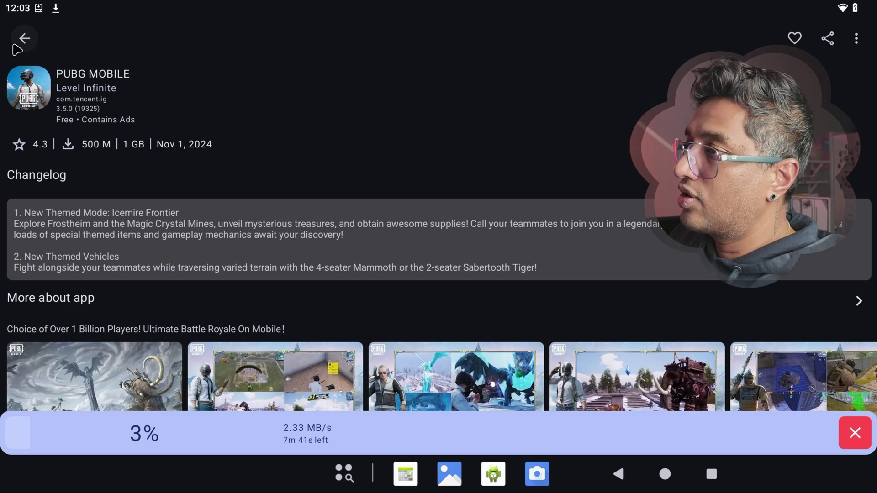
Launch Hill Climb Racing 2 from the store's download list, allowing its notifications, and try out a race
click(26, 39)
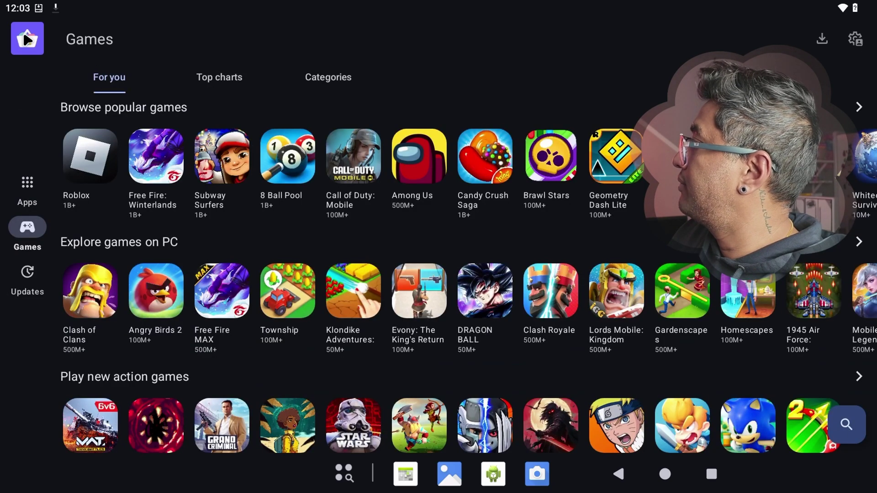
click(821, 41)
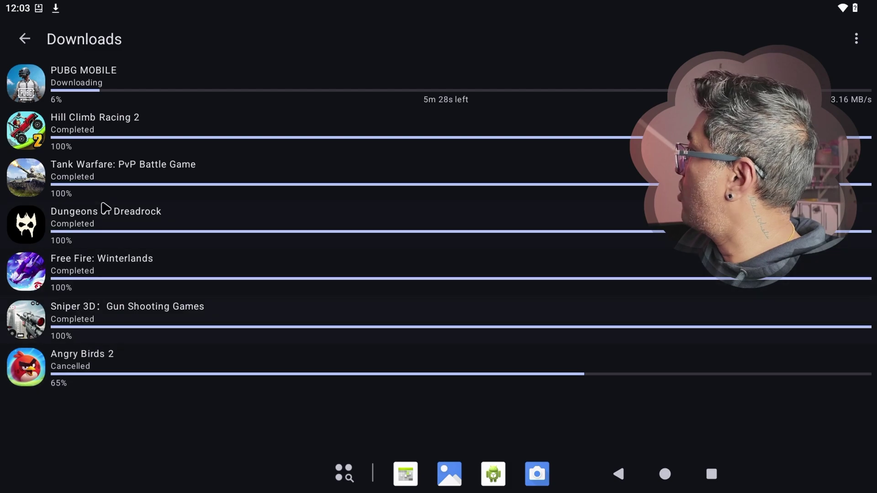
click(41, 141)
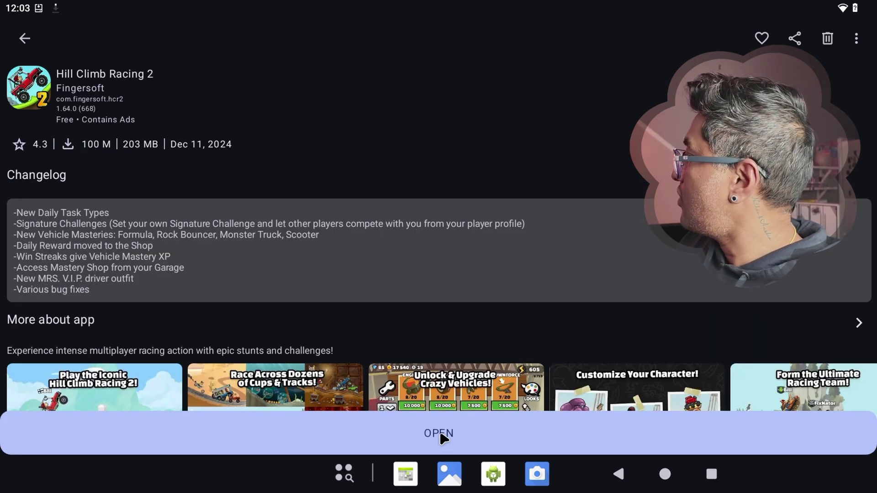
click(442, 439)
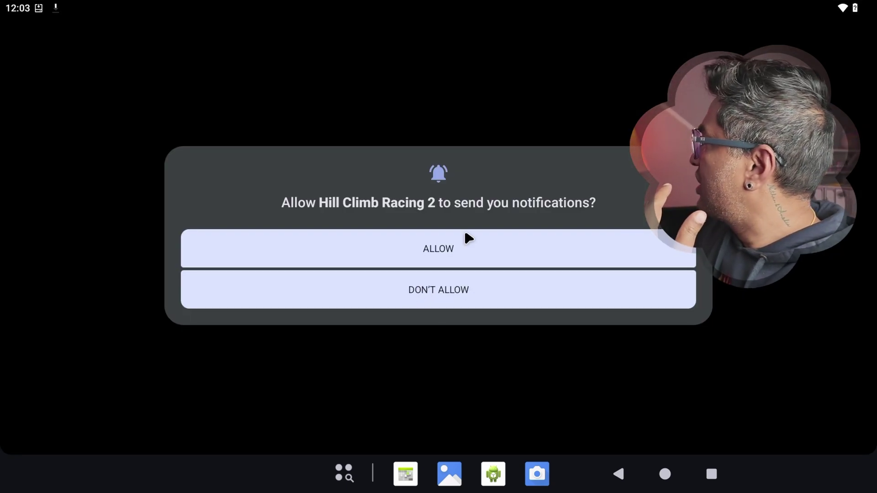
click(437, 254)
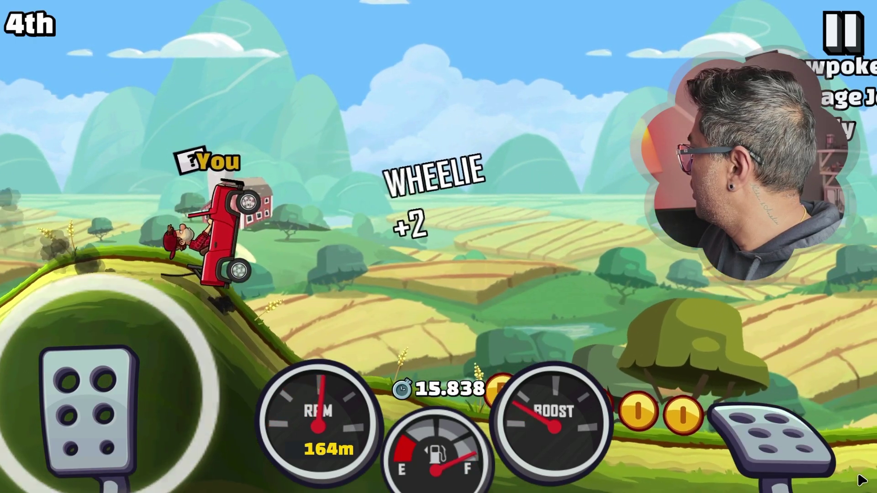
click(94, 445)
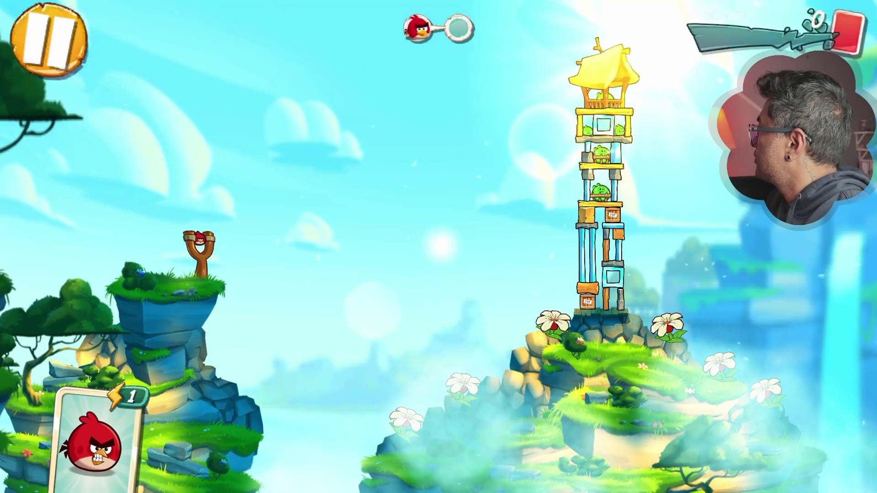
Test Angry Birds 2 by slinging the red bird at the pig towers in two consecutive rooms
drag(200, 238, 59, 360)
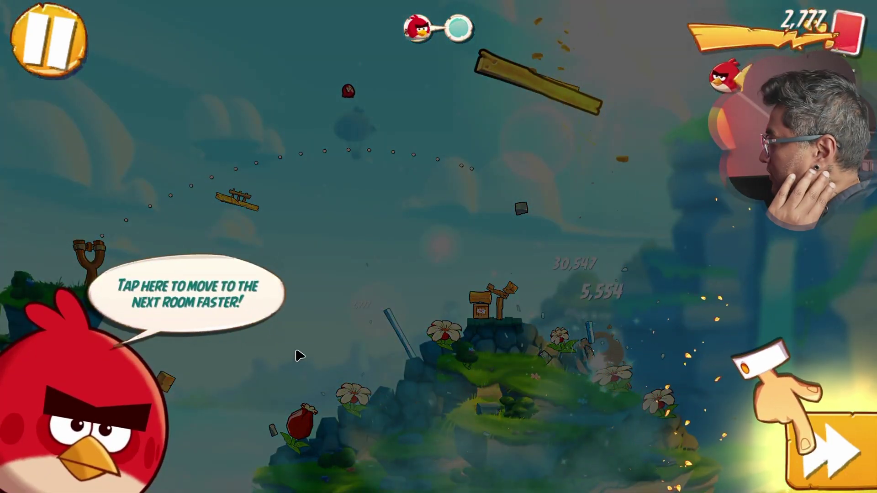
click(835, 452)
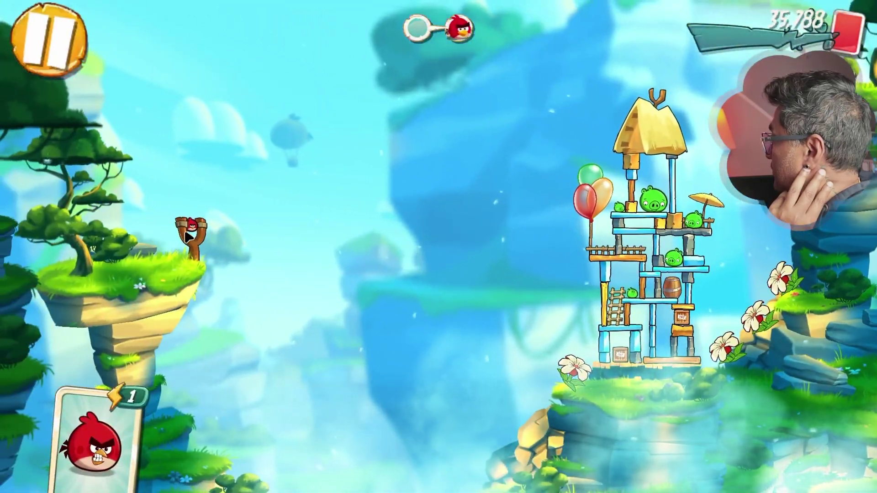
drag(187, 235, 17, 330)
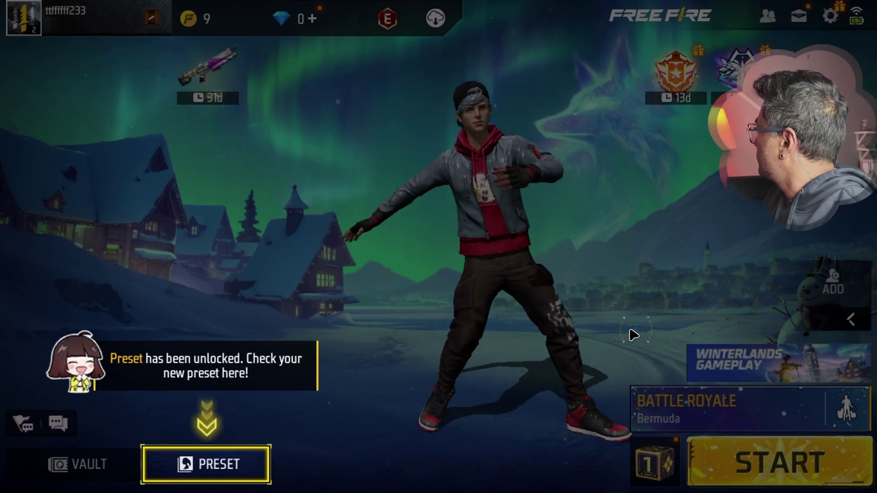
Open the newly unlocked Preset from the Free Fire lobby
click(411, 324)
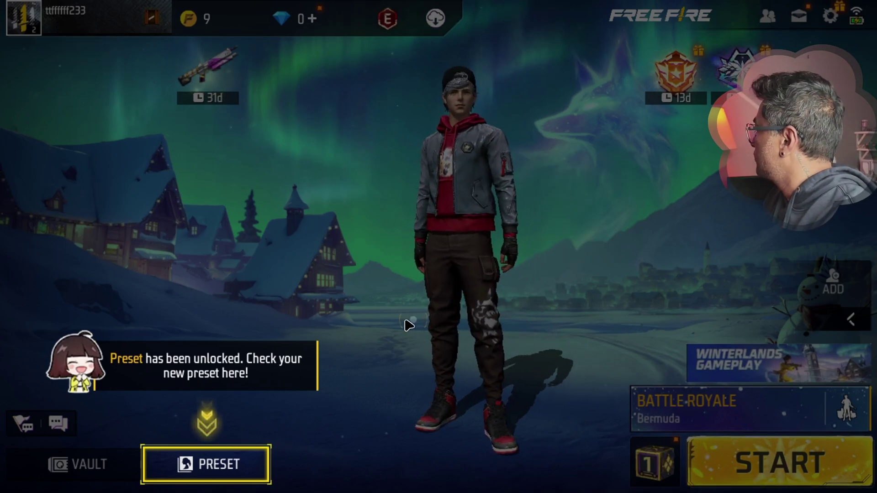
click(223, 474)
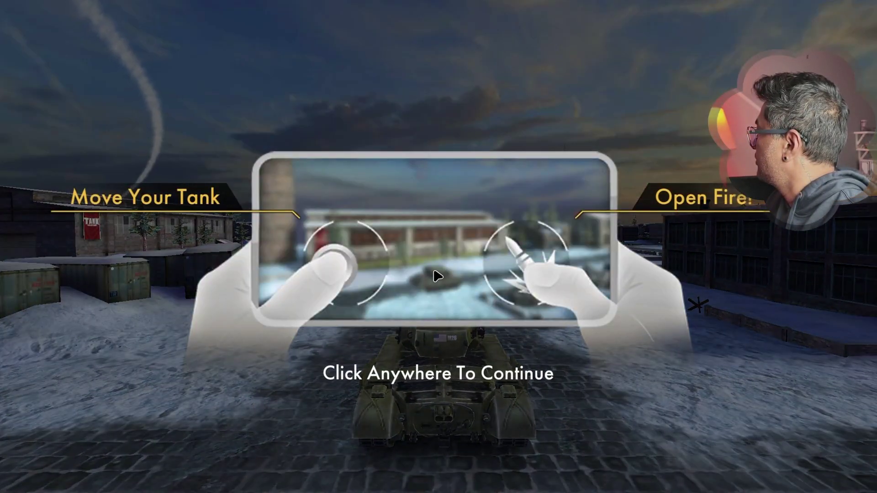
Play the Tank Warfare tutorial: move the tank to the marked destination and fire at the enemy tank
click(437, 276)
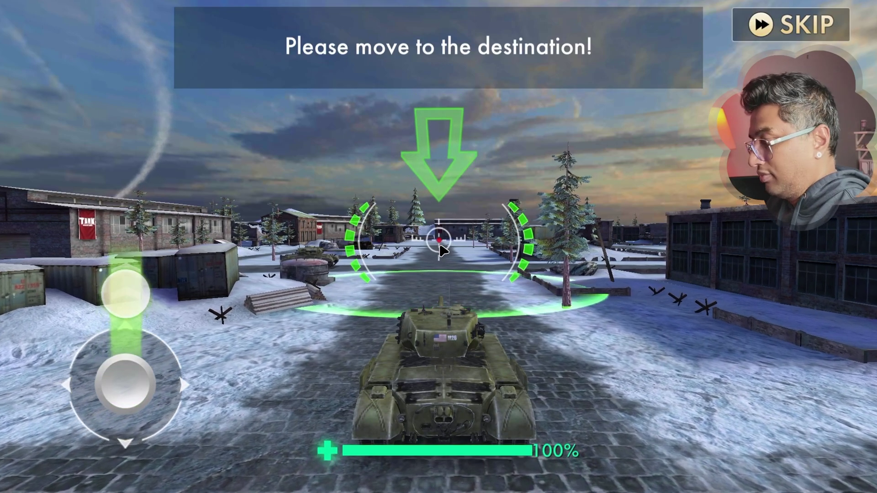
key(w)
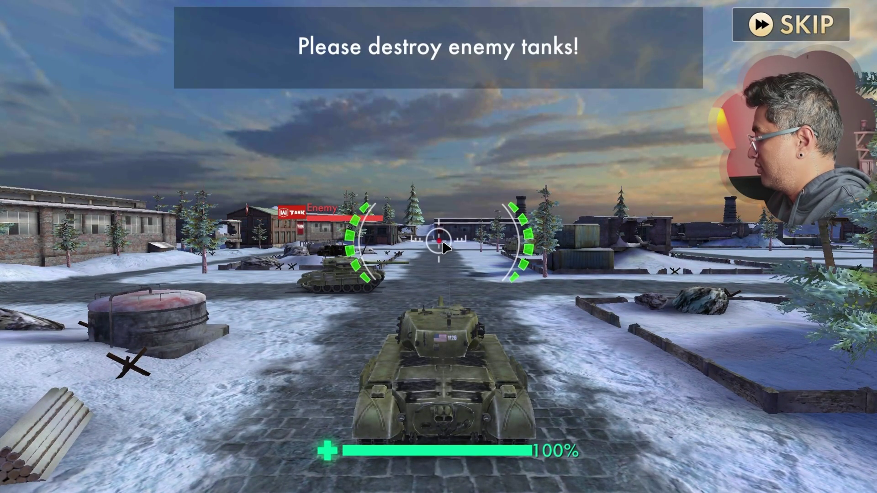
key(space)
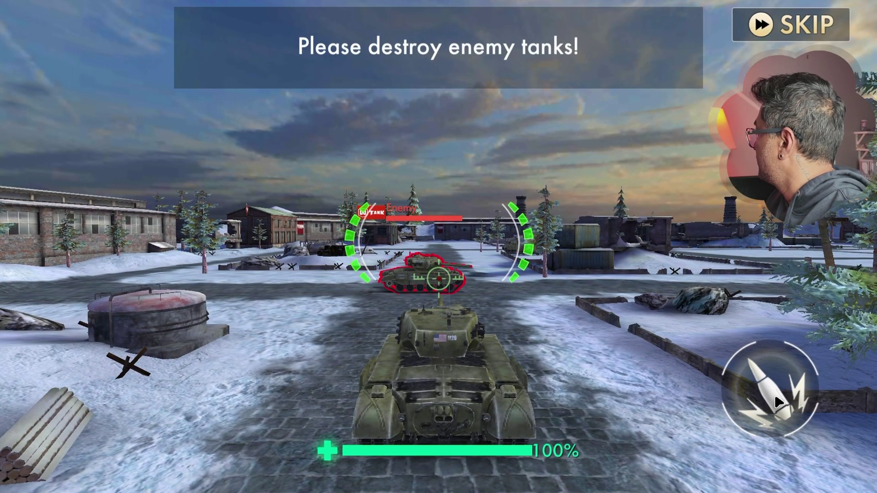